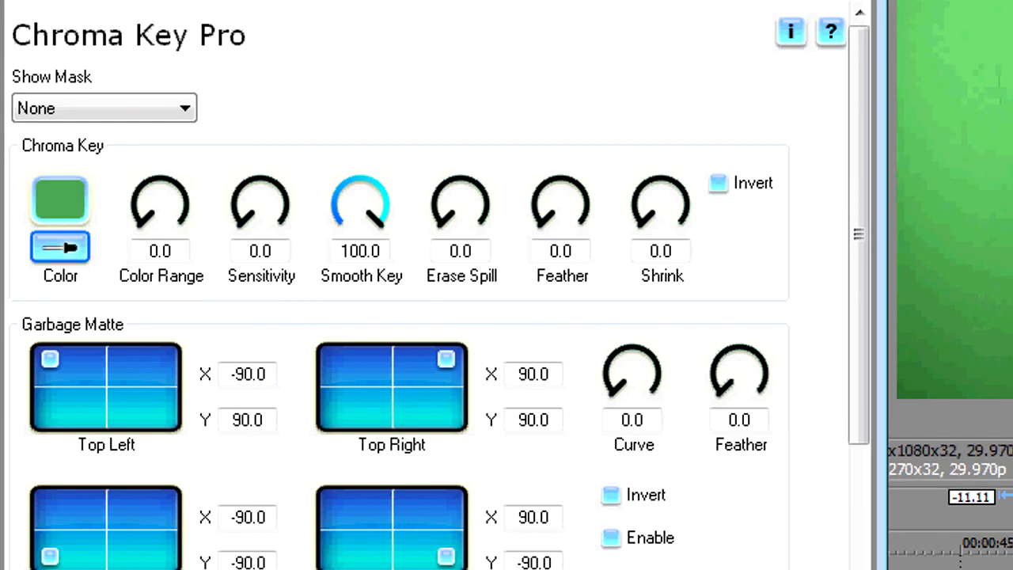
Set the chroma key's Sensitivity to 20.9 and Color Range to 28.1
{"action": "left_click_drag", "start_coordinate": [260, 204], "coordinate": [261, 175]}
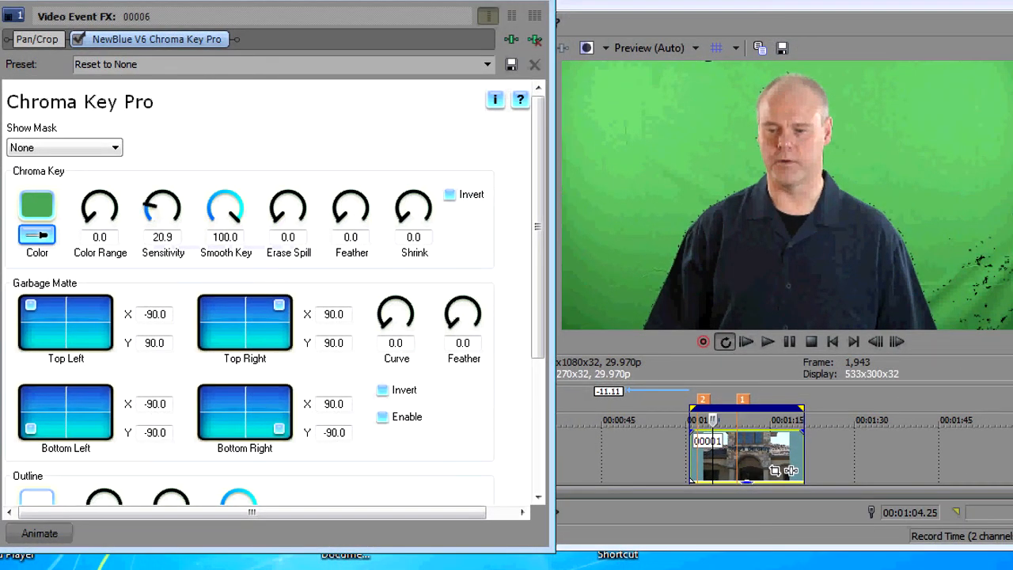
{"action": "left_click_drag", "start_coordinate": [100, 208], "coordinate": [100, 184]}
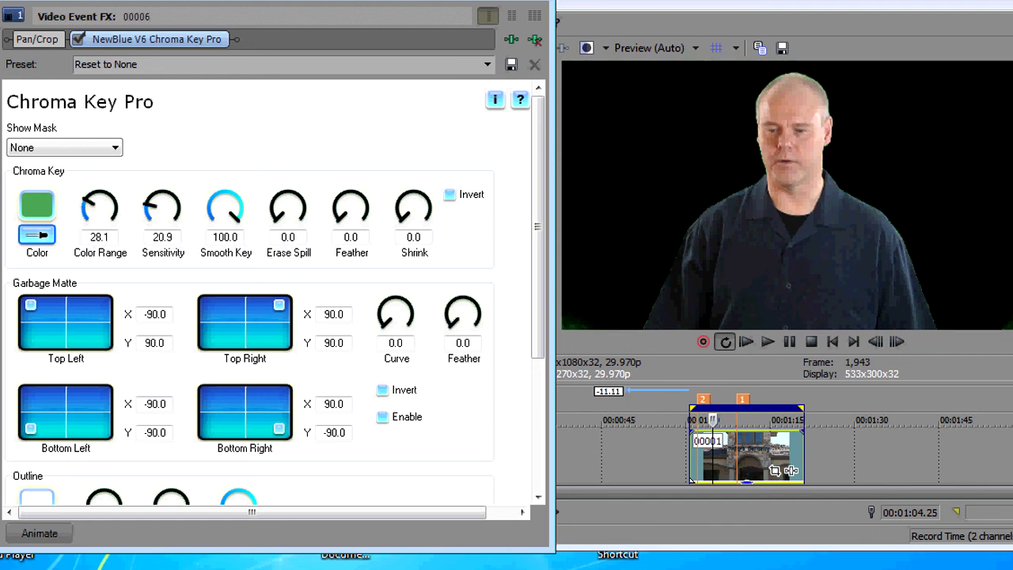
Check the Chroma Key mask and the Shape mask views, ending on the Chroma Key mask
{"action": "left_click", "coordinate": [65, 147]}
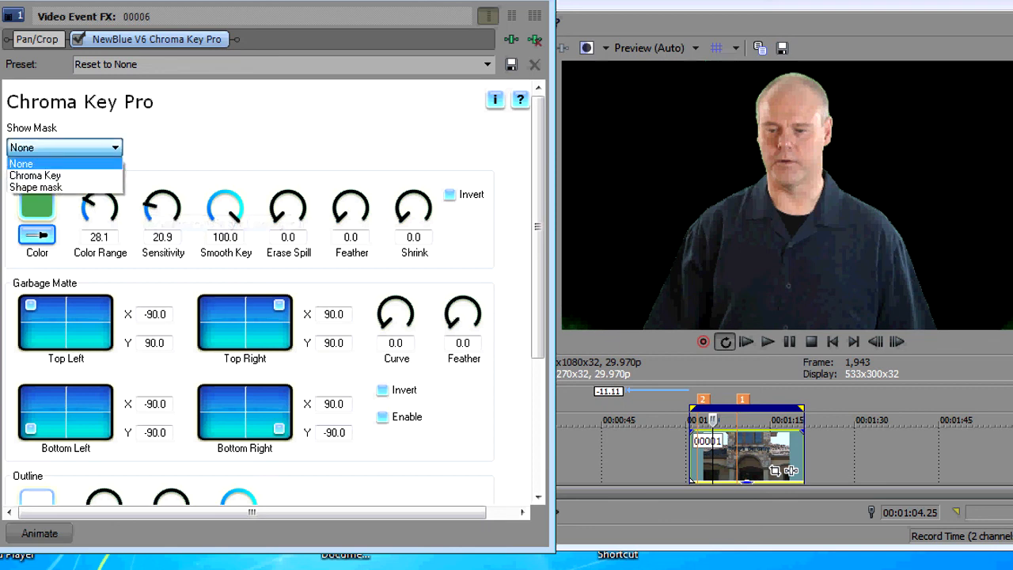
{"action": "left_click", "coordinate": [35, 175]}
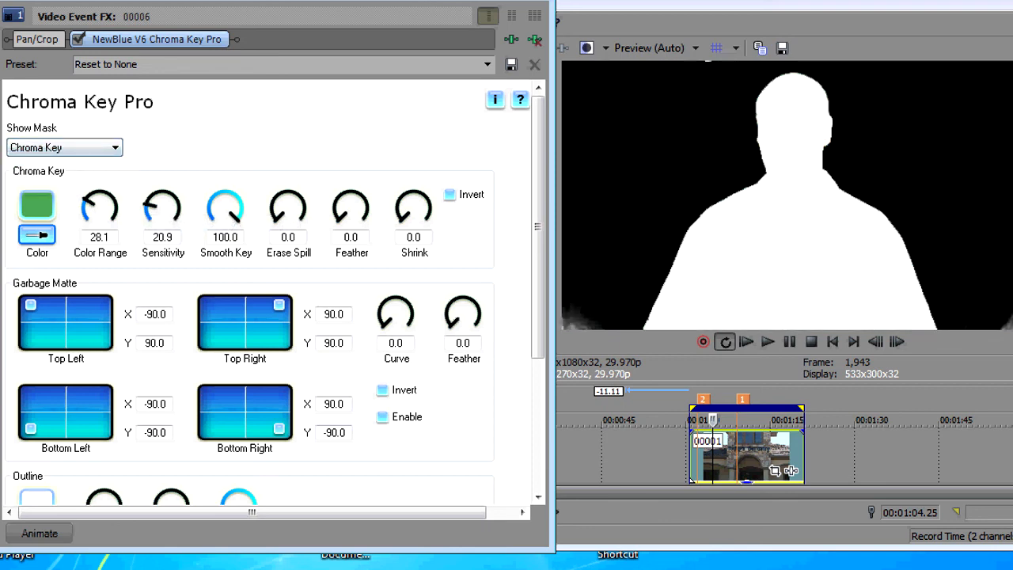
{"action": "left_click", "coordinate": [64, 147]}
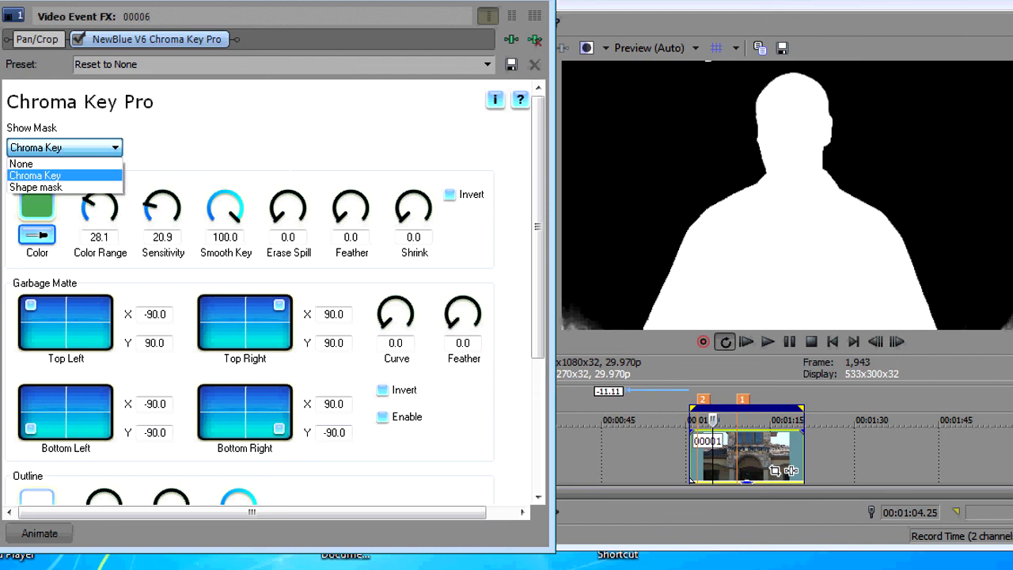
{"action": "left_click", "coordinate": [36, 187]}
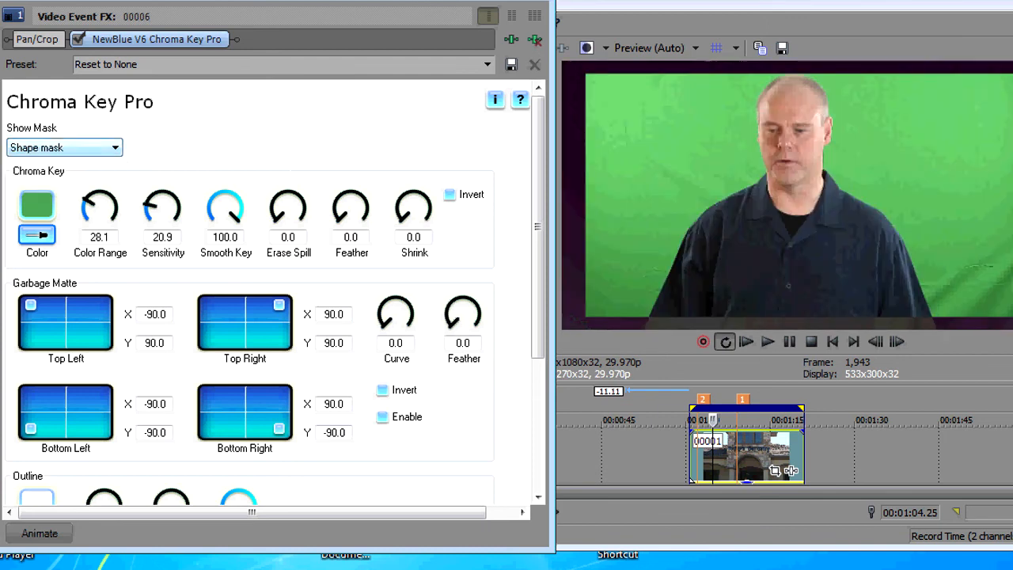
{"action": "left_click", "coordinate": [64, 148]}
{"action": "left_click", "coordinate": [35, 173]}
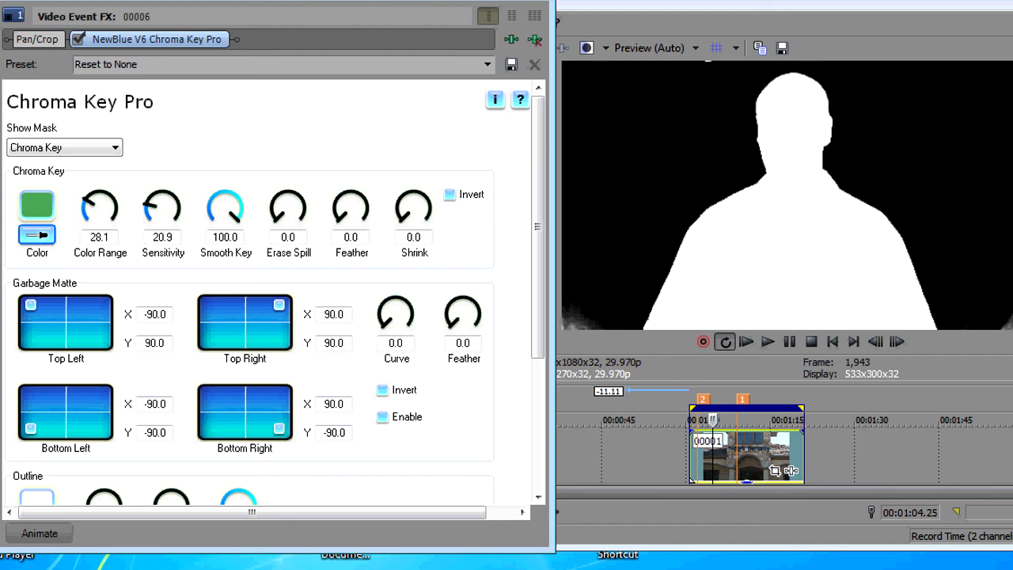
Set Sensitivity to 31.9 and Color Range to 56.1, and switch the mask display to None
{"action": "left_click_drag", "start_coordinate": [162, 207], "coordinate": [162, 198]}
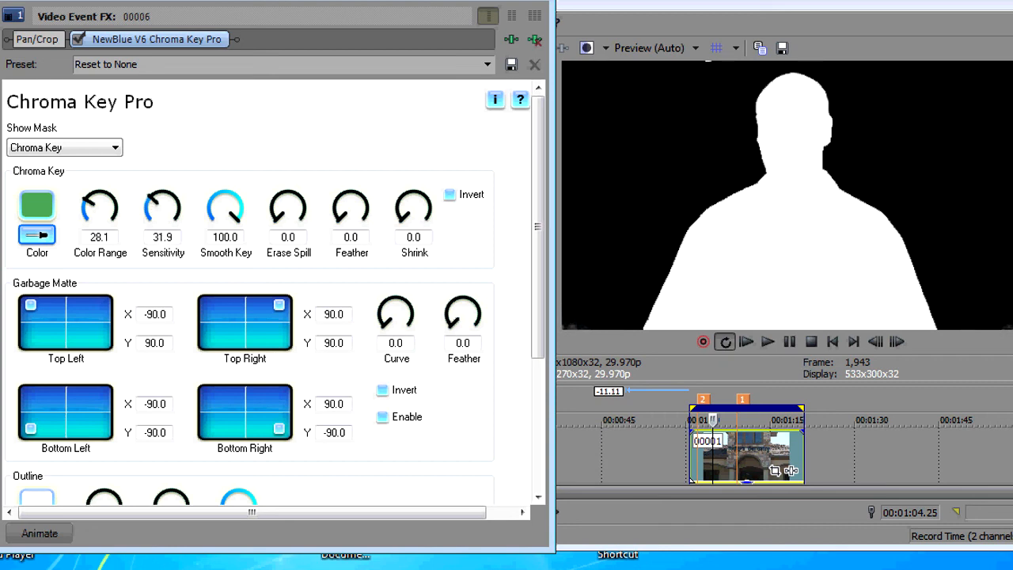
{"action": "left_click_drag", "start_coordinate": [99, 207], "coordinate": [98, 190]}
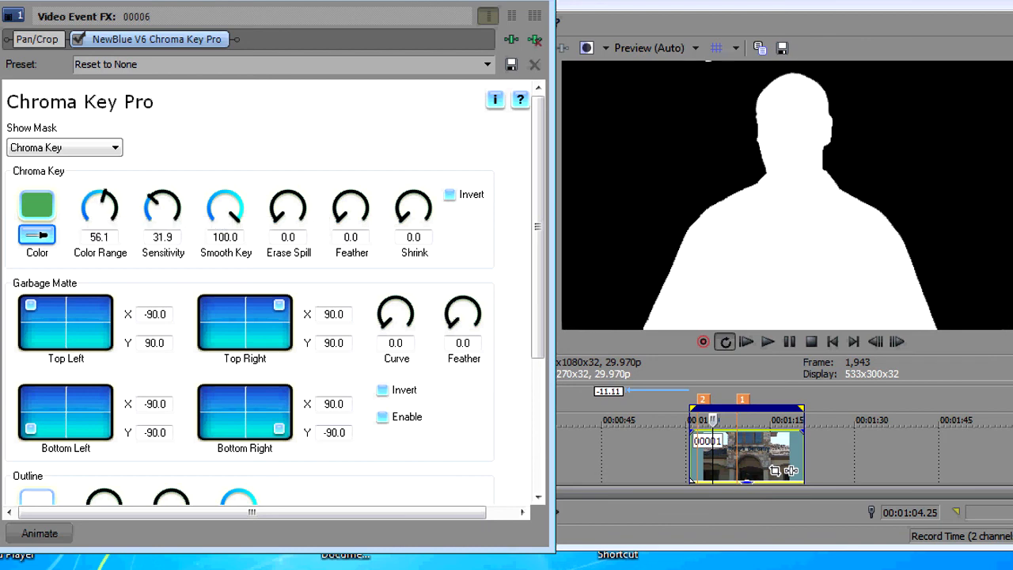
{"action": "left_click", "coordinate": [64, 148]}
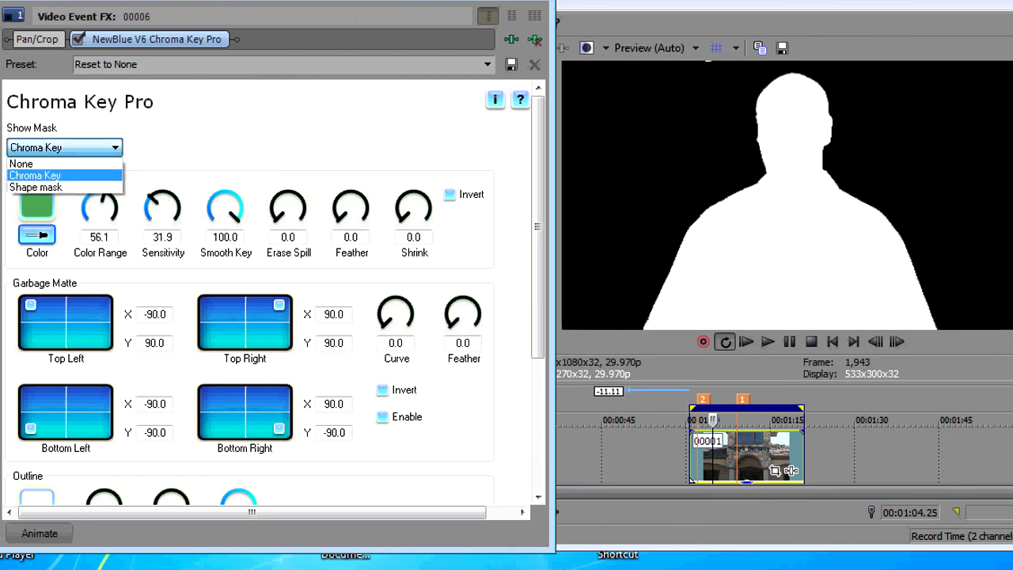
{"action": "left_click", "coordinate": [31, 163]}
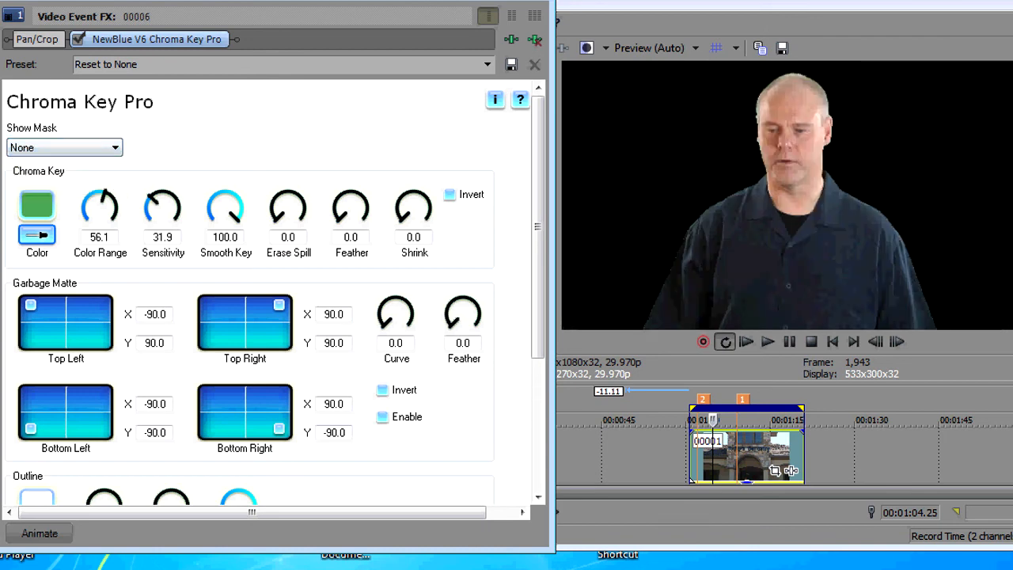
Raise the background clip's opacity to 100% to check the composite, and lower it again to hide the background
{"action": "left_click_drag", "start_coordinate": [746, 481], "coordinate": [746, 432]}
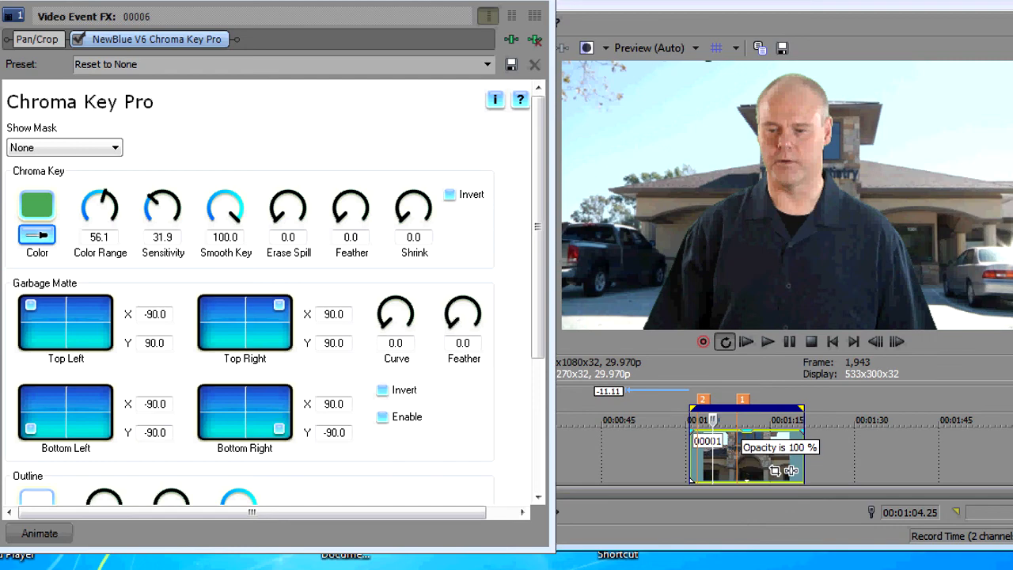
{"action": "left_click_drag", "start_coordinate": [746, 434], "coordinate": [746, 480]}
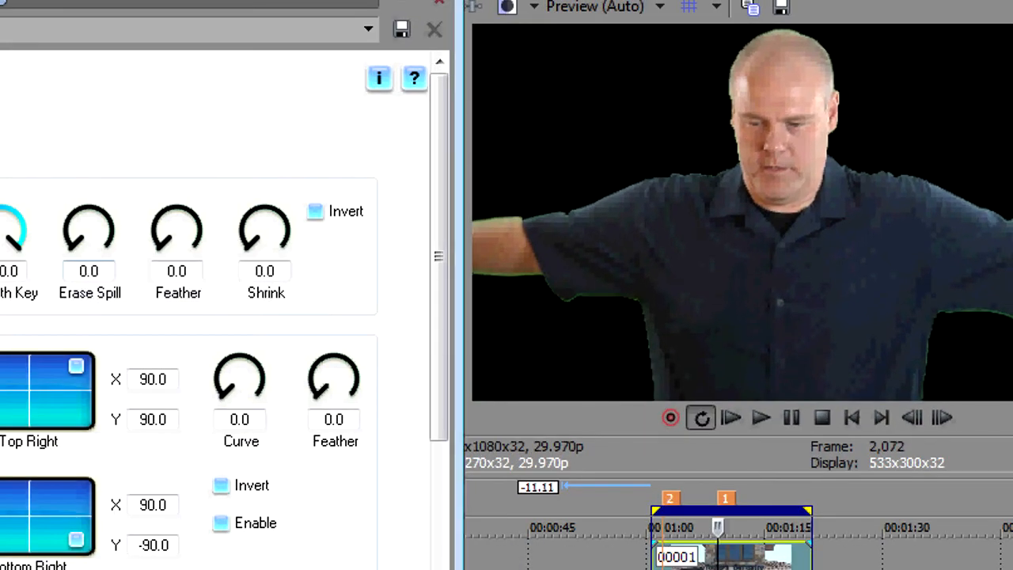
Set the chroma key's Erase Spill to 100 to remove the green fringe around the man
{"action": "mouse_move", "coordinate": [73, 244]}
{"action": "left_mouse_down"}
{"action": "mouse_move", "coordinate": [67, 225]}
{"action": "mouse_move", "coordinate": [82, 209]}
{"action": "mouse_move", "coordinate": [101, 215]}
{"action": "mouse_move", "coordinate": [111, 239]}
{"action": "mouse_move", "coordinate": [97, 207]}
{"action": "mouse_move", "coordinate": [65, 223]}
{"action": "mouse_move", "coordinate": [72, 246]}
{"action": "left_mouse_up"}
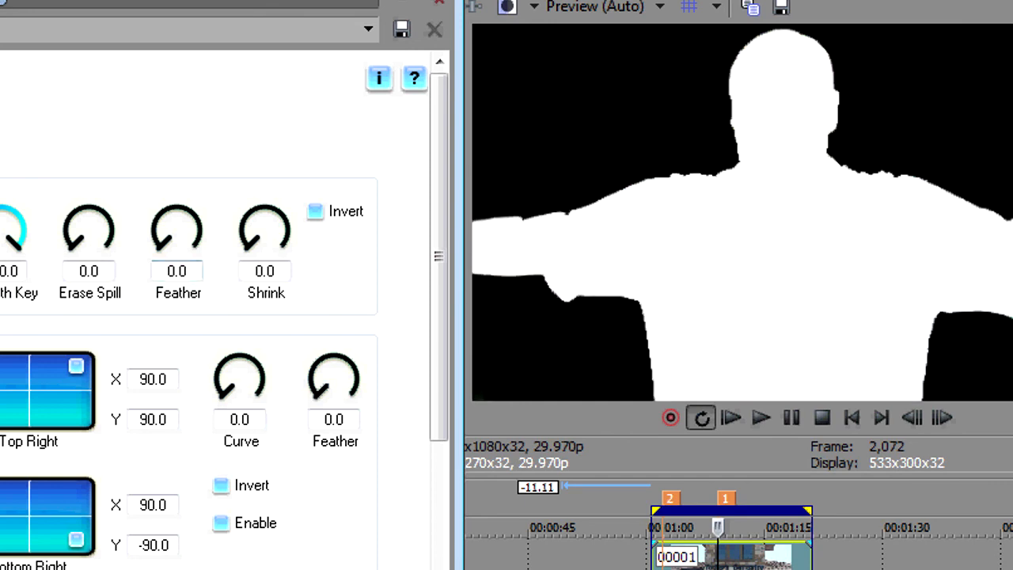
{"action": "mouse_move", "coordinate": [72, 247]}
{"action": "left_mouse_down"}
{"action": "mouse_move", "coordinate": [68, 215]}
{"action": "mouse_move", "coordinate": [108, 213]}
{"action": "mouse_move", "coordinate": [111, 246]}
{"action": "mouse_move", "coordinate": [114, 228]}
{"action": "mouse_move", "coordinate": [65, 238]}
{"action": "mouse_move", "coordinate": [70, 249]}
{"action": "left_mouse_up"}
{"action": "left_click_drag", "start_coordinate": [69, 246], "coordinate": [65, 236]}
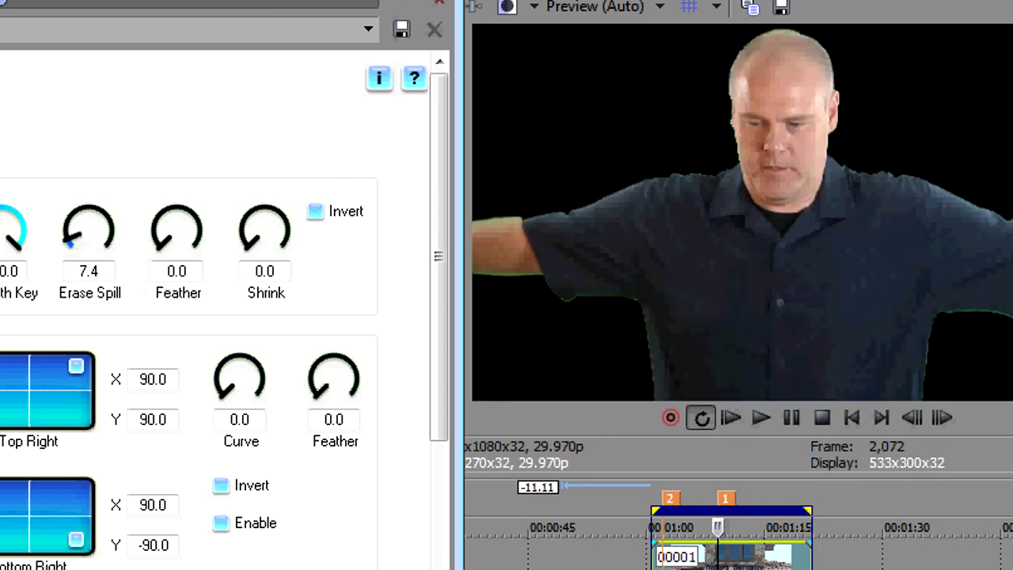
{"action": "mouse_move", "coordinate": [65, 235]}
{"action": "left_mouse_down"}
{"action": "mouse_move", "coordinate": [69, 248]}
{"action": "mouse_move", "coordinate": [72, 219]}
{"action": "mouse_move", "coordinate": [99, 213]}
{"action": "mouse_move", "coordinate": [105, 246]}
{"action": "mouse_move", "coordinate": [90, 212]}
{"action": "mouse_move", "coordinate": [69, 248]}
{"action": "mouse_move", "coordinate": [90, 212]}
{"action": "mouse_move", "coordinate": [105, 247]}
{"action": "left_mouse_up"}
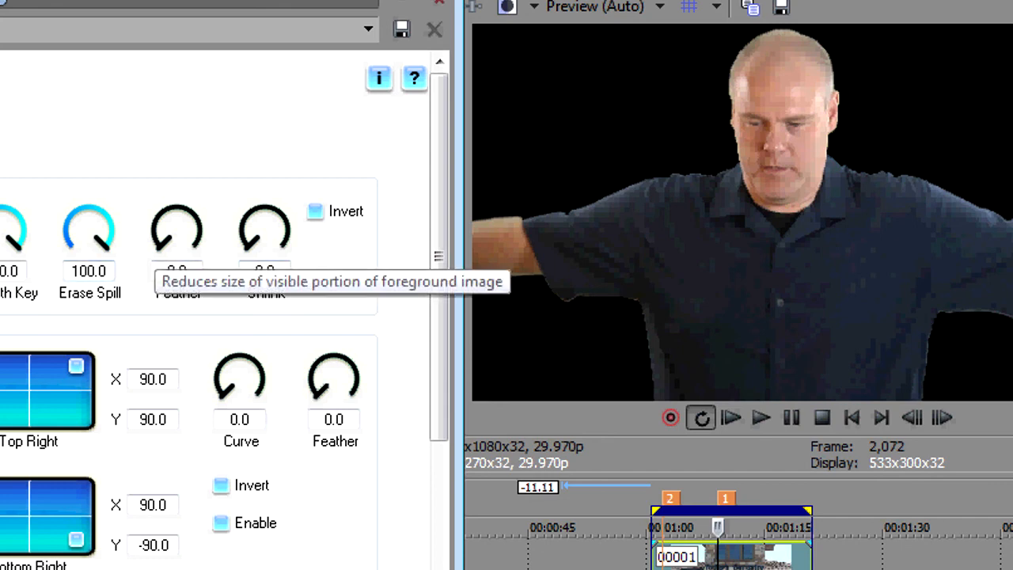
{"action": "mouse_move", "coordinate": [176, 229]}
{"action": "left_mouse_down"}
{"action": "mouse_move", "coordinate": [176, 207]}
{"action": "mouse_move", "coordinate": [176, 231]}
{"action": "left_mouse_up"}
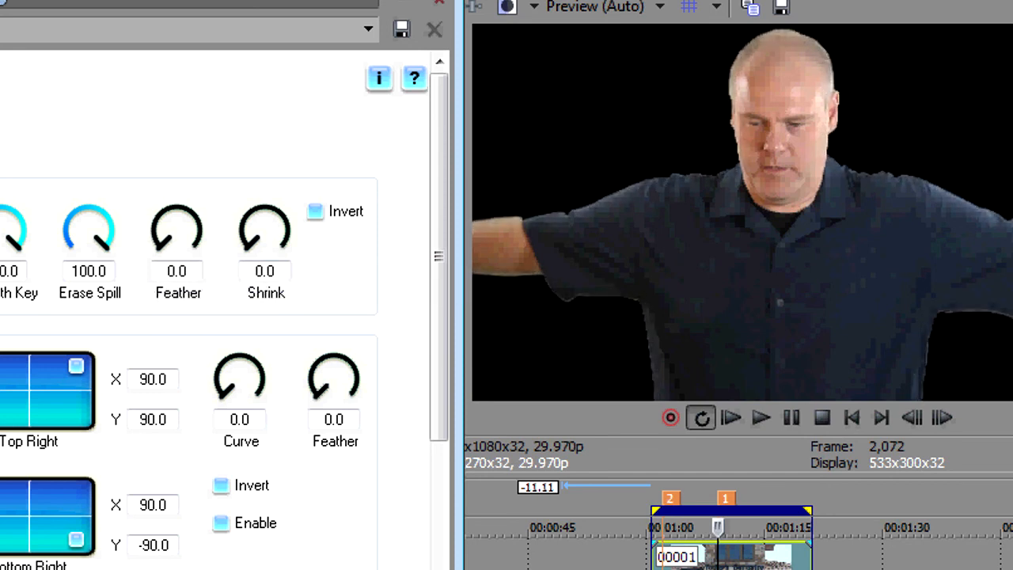
{"action": "mouse_move", "coordinate": [265, 230]}
{"action": "left_mouse_down"}
{"action": "mouse_move", "coordinate": [265, 147]}
{"action": "mouse_move", "coordinate": [265, 226]}
{"action": "left_mouse_up"}
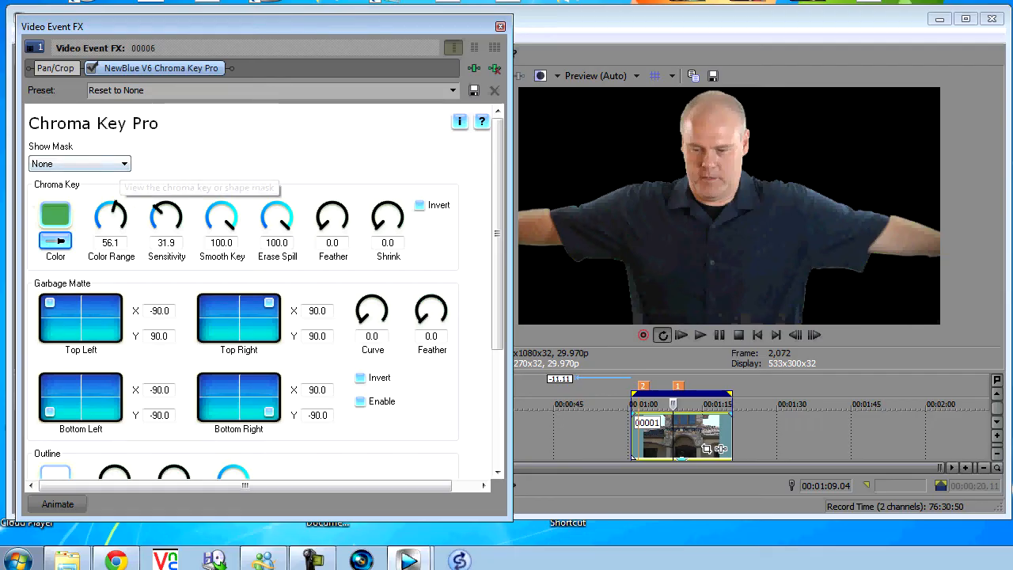
Show the Shape mask and enable a garbage matte with top corners at X -34.9 and 30.2, bottom corners at X -83.7 and 79.1
{"action": "left_click", "coordinate": [119, 163]}
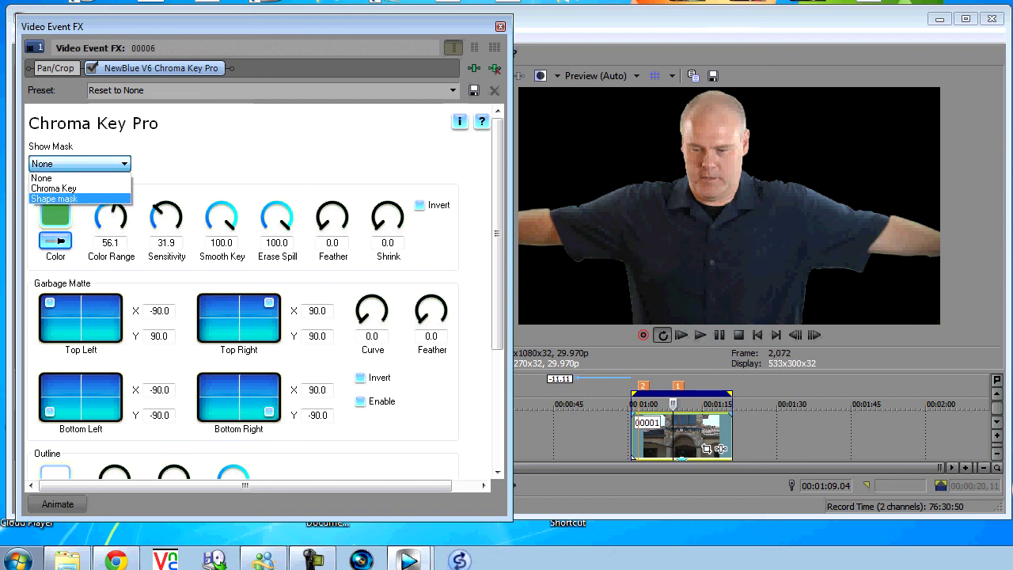
{"action": "left_click", "coordinate": [56, 198]}
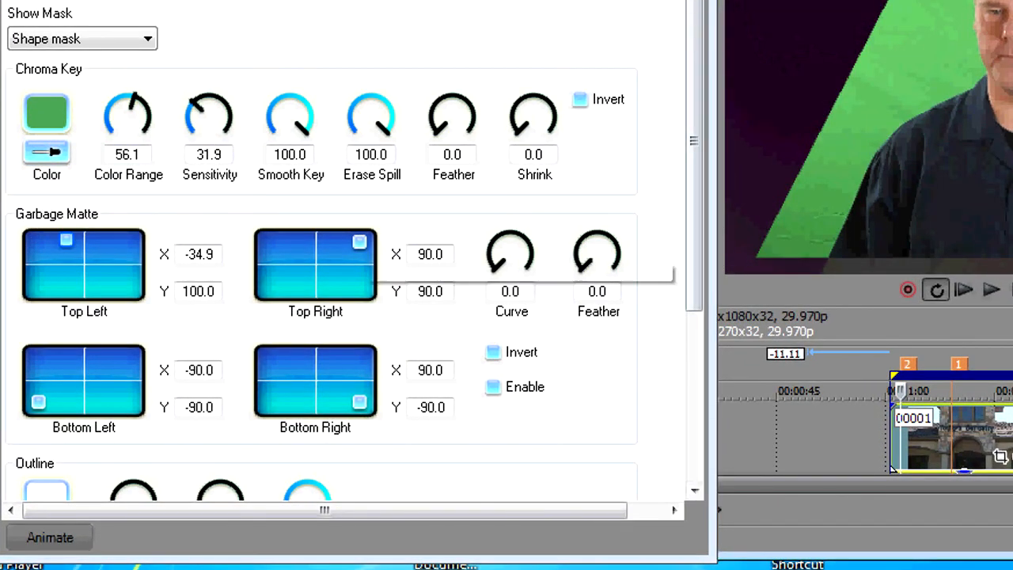
{"action": "left_click_drag", "start_coordinate": [359, 241], "coordinate": [341, 239]}
{"action": "left_click_drag", "start_coordinate": [253, 276], "coordinate": [245, 276]}
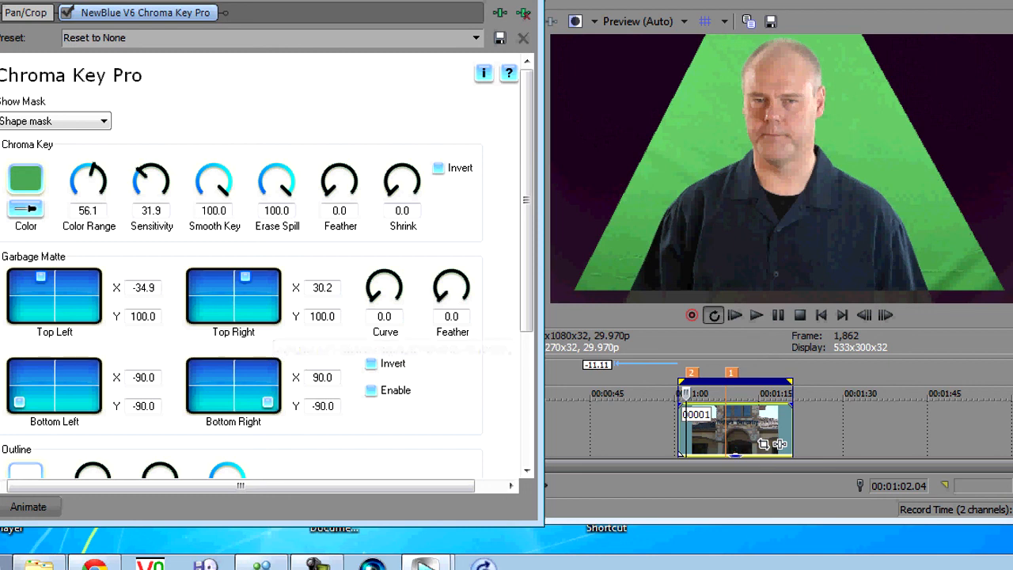
{"action": "left_click_drag", "start_coordinate": [267, 402], "coordinate": [264, 405]}
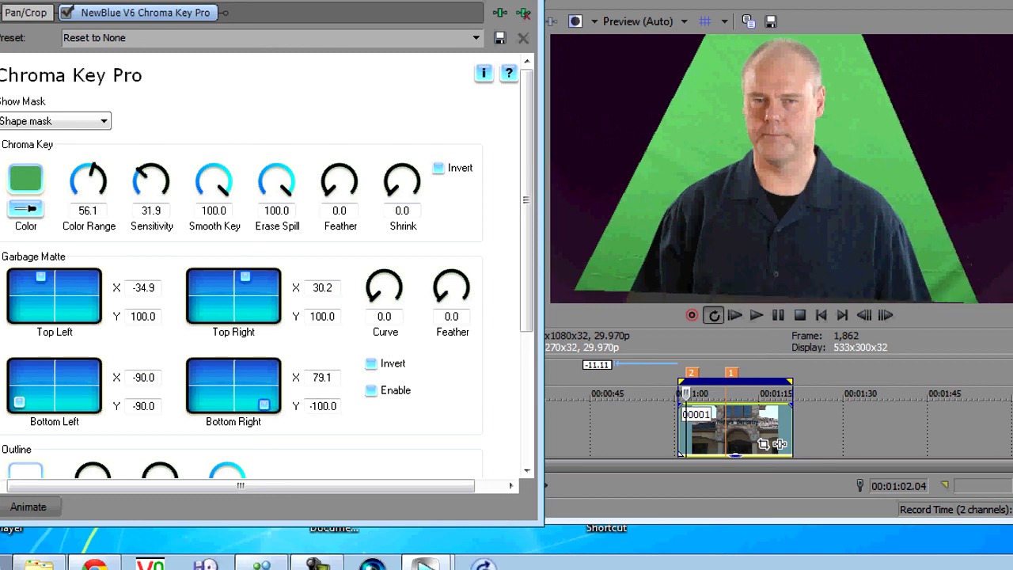
{"action": "left_click_drag", "start_coordinate": [20, 401], "coordinate": [21, 403]}
{"action": "left_click_drag", "start_coordinate": [21, 404], "coordinate": [22, 404]}
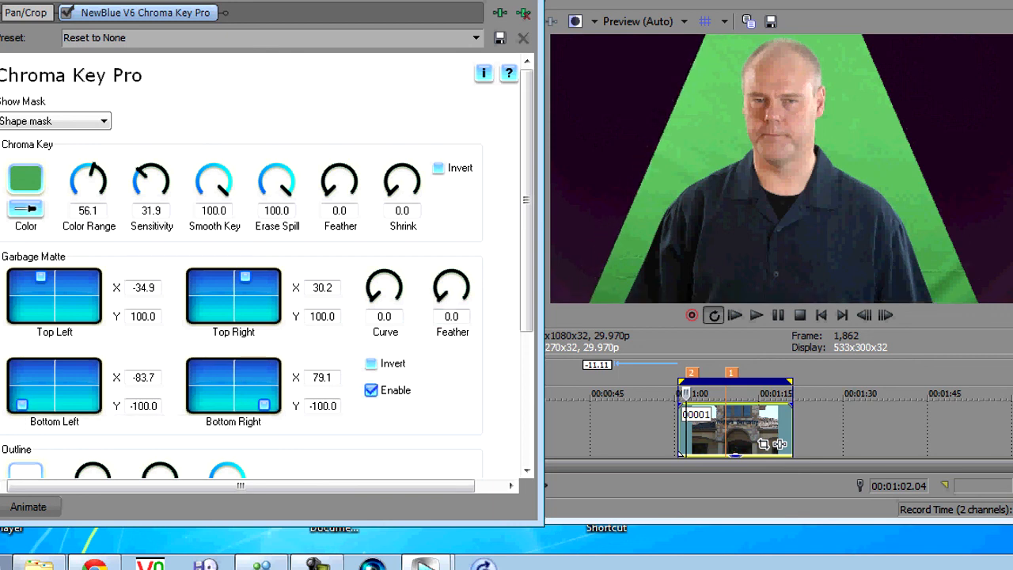
Switch the mask display to None and raise the background clip's opacity to 100%
{"action": "left_click", "coordinate": [53, 121]}
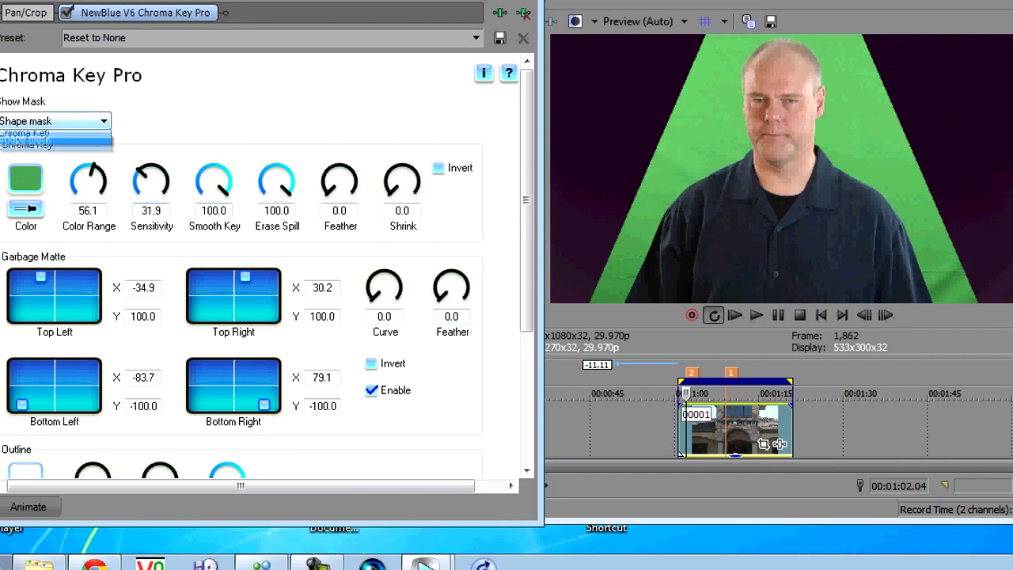
{"action": "left_click", "coordinate": [24, 136]}
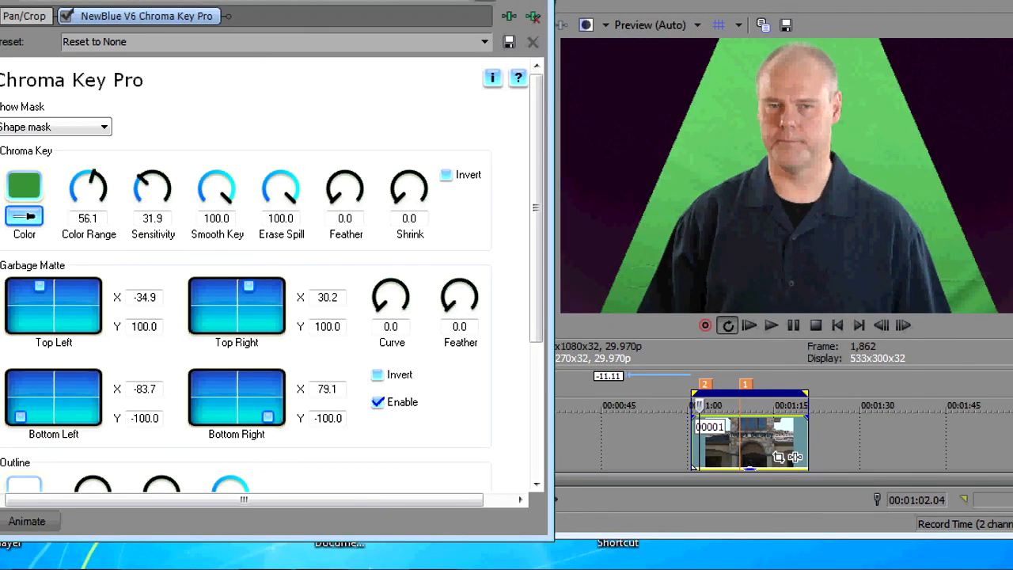
{"action": "left_click", "coordinate": [54, 127]}
{"action": "left_click", "coordinate": [24, 143]}
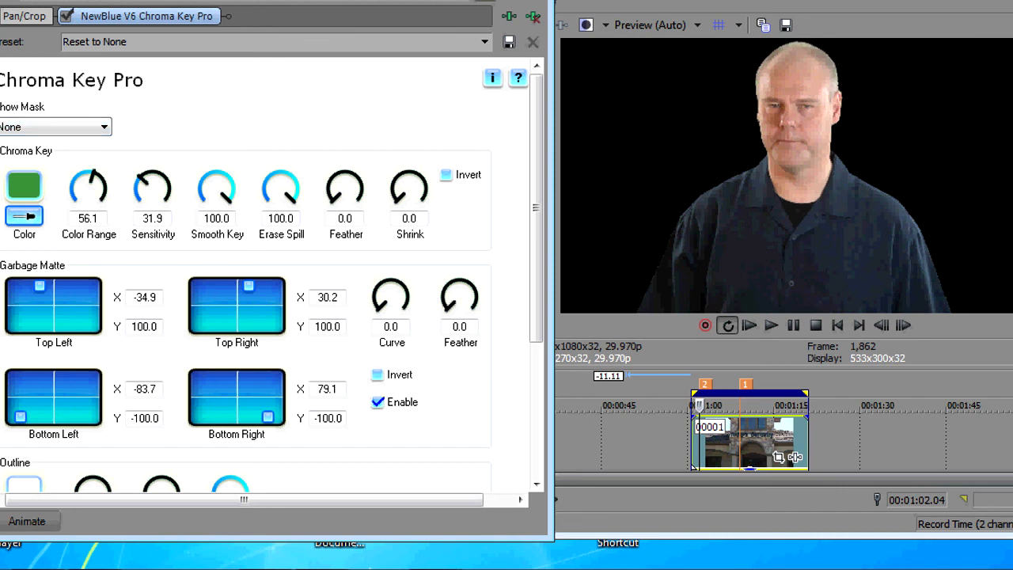
{"action": "left_click_drag", "start_coordinate": [749, 467], "coordinate": [749, 418]}
Play back the keyed composite from 00:01:06.27, pausing to inspect the edges around the man
{"action": "left_click", "coordinate": [727, 443]}
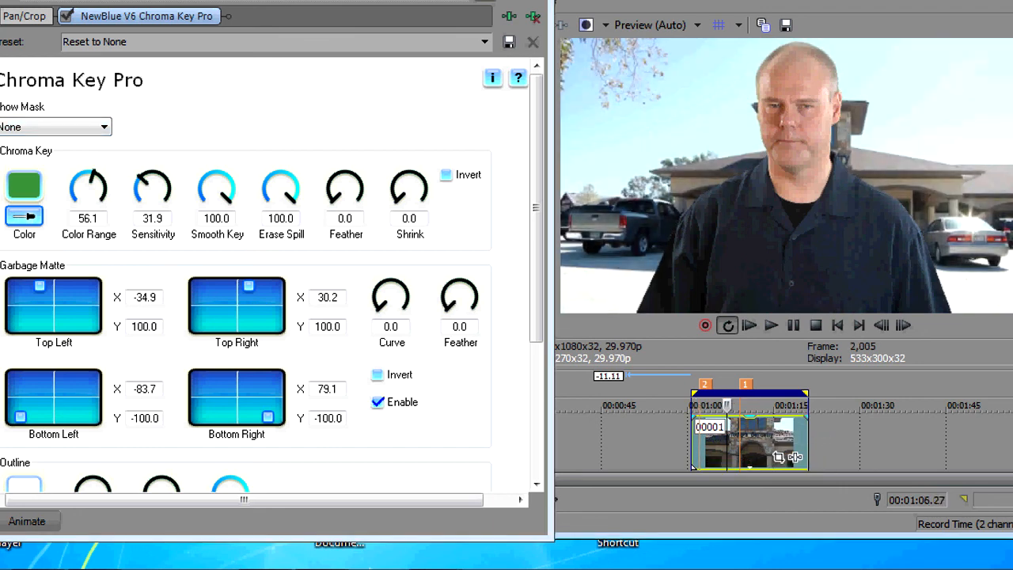
{"action": "key", "text": "space"}
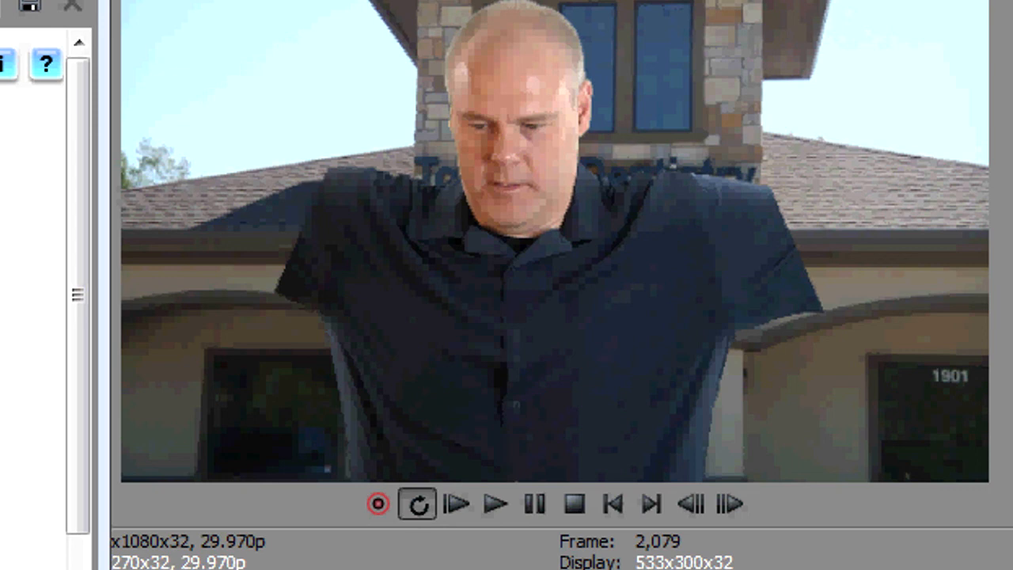
{"action": "key", "text": "space"}
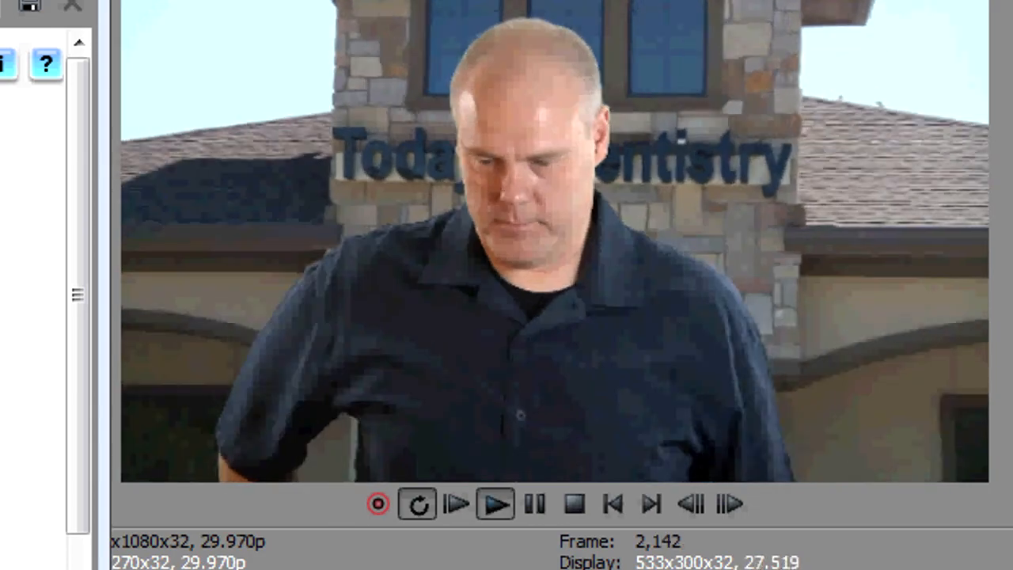
{"action": "key", "text": "space"}
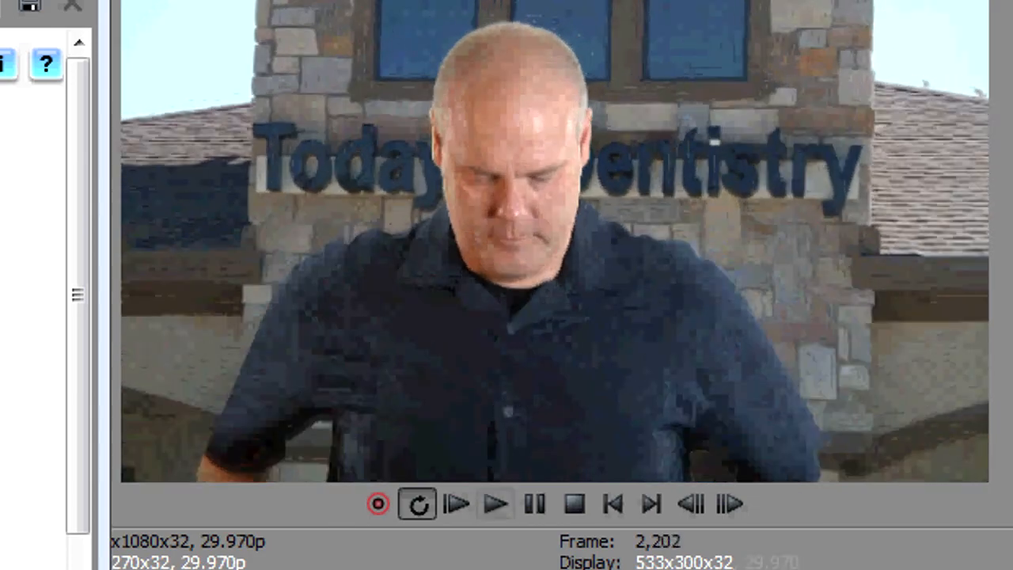
Apply the Hard Drop Shadow preset to Chroma Key Pro and play back the composite over the building background
{"action": "left_click_drag", "start_coordinate": [77, 295], "coordinate": [77, 522]}
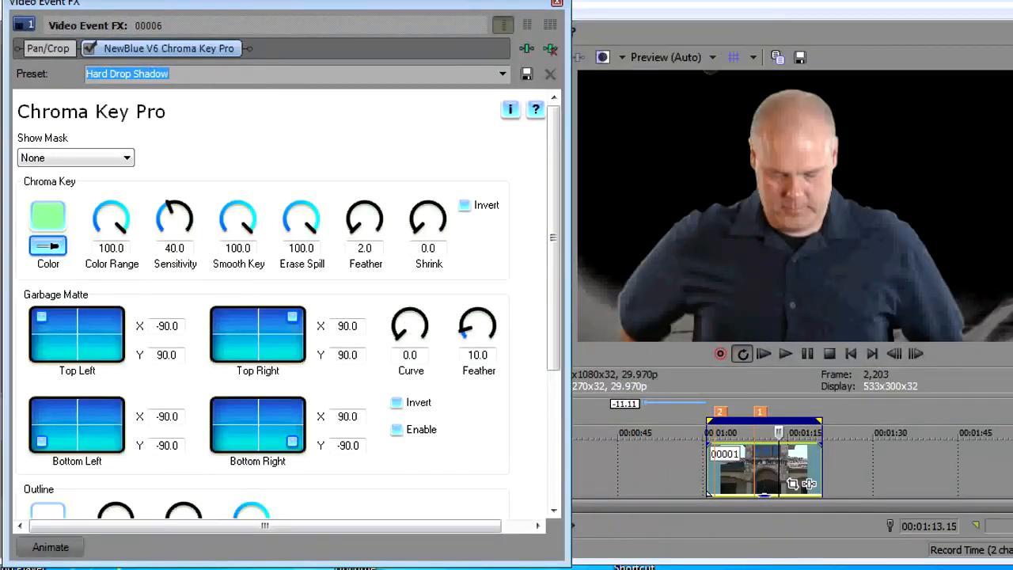
{"action": "left_click", "coordinate": [77, 432]}
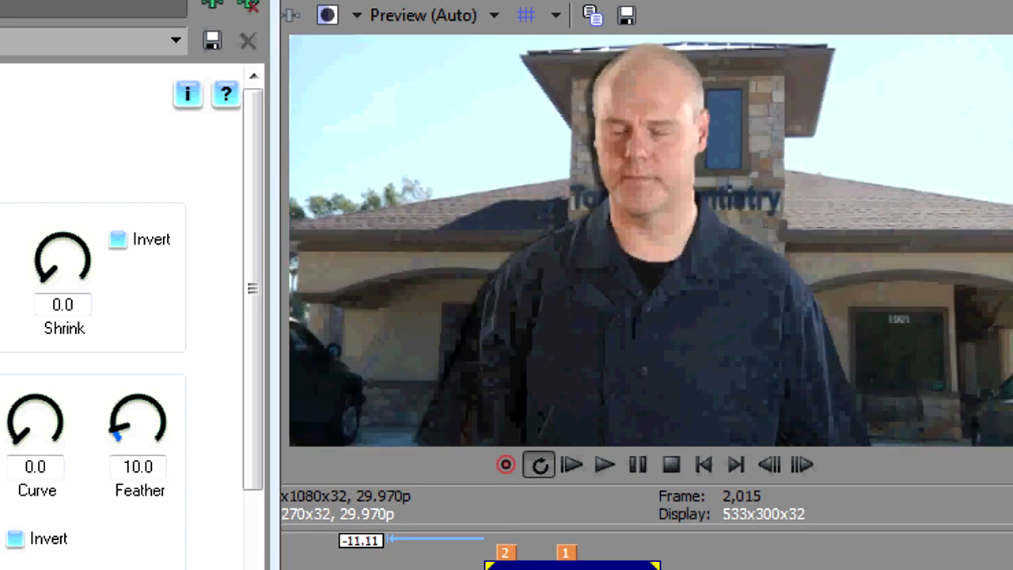
{"action": "key", "text": "space"}
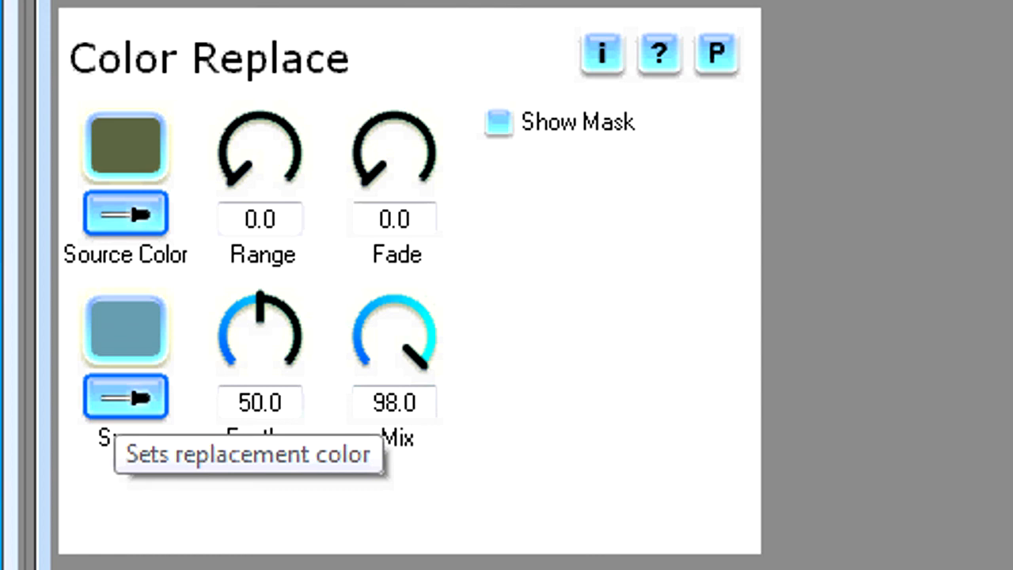
Set the Color Replace swap color to orange (255, 128, 0), with Range at 55.5 and Fade at 51.3
{"action": "left_click", "coordinate": [125, 326]}
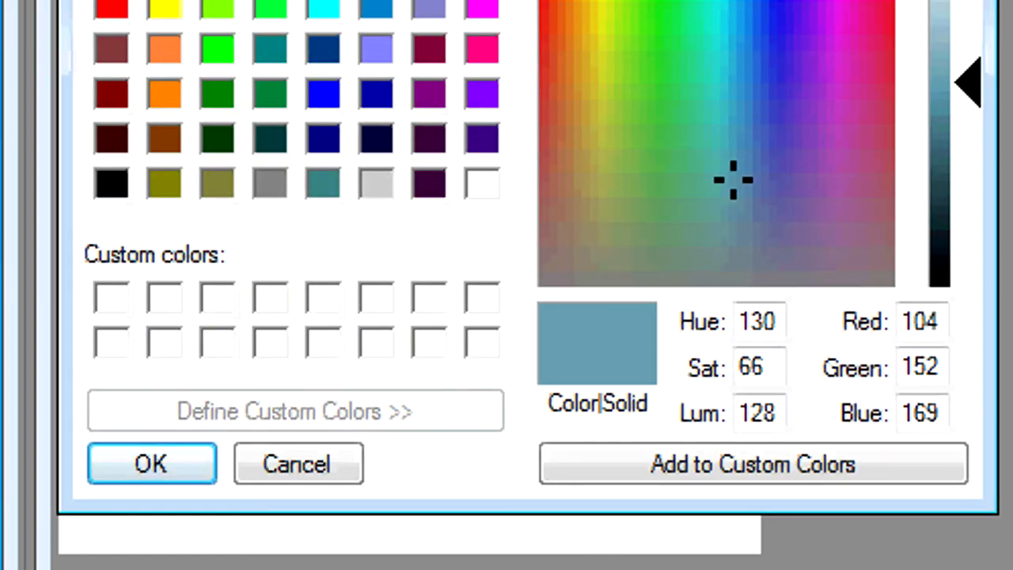
{"action": "left_click", "coordinate": [165, 94]}
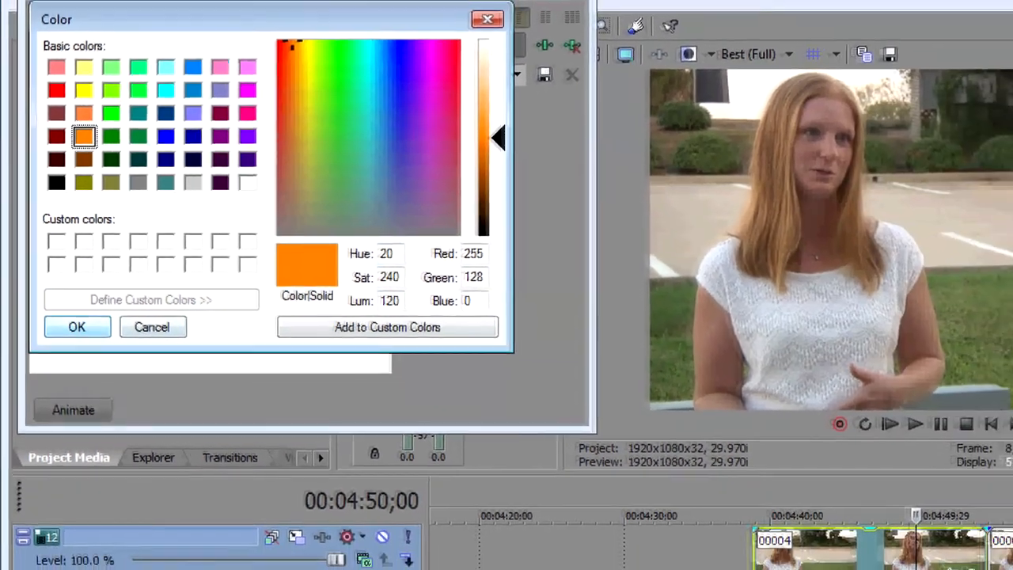
{"action": "key", "text": "Return"}
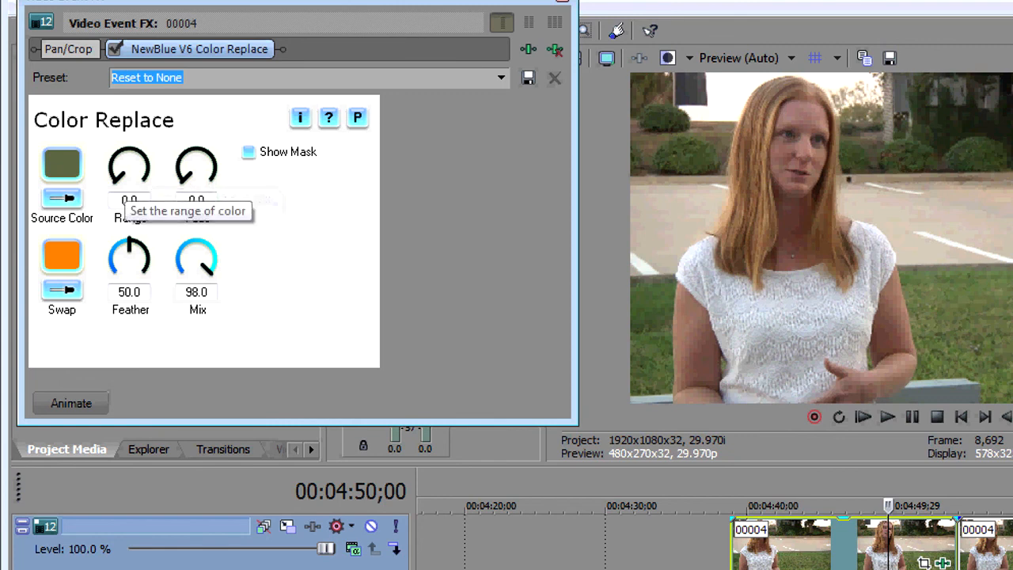
{"action": "left_click_drag", "start_coordinate": [122, 183], "coordinate": [122, 93]}
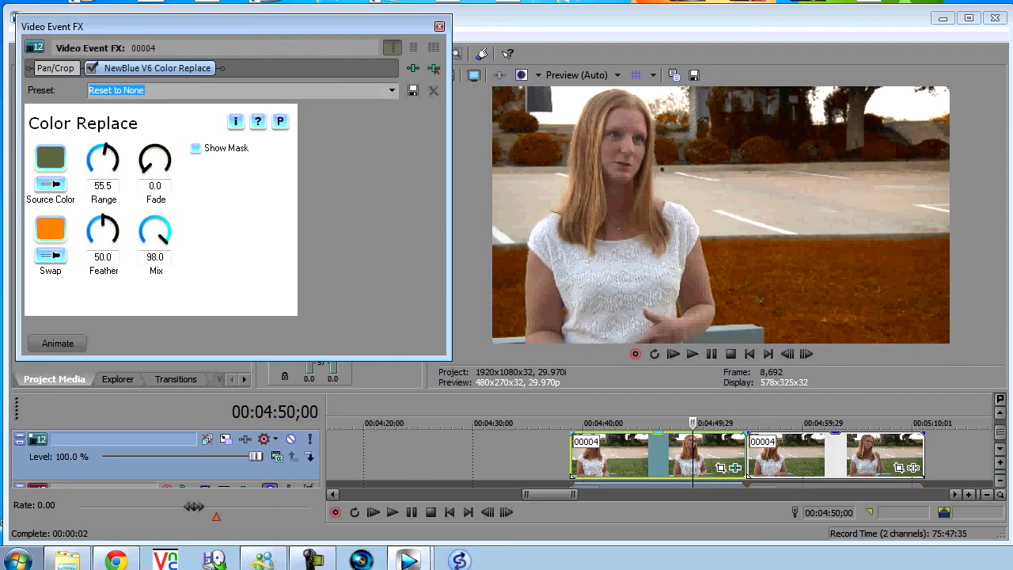
{"action": "mouse_move", "coordinate": [152, 163]}
{"action": "left_mouse_down"}
{"action": "mouse_move", "coordinate": [152, 131]}
{"action": "mouse_move", "coordinate": [151, 143]}
{"action": "left_mouse_up"}
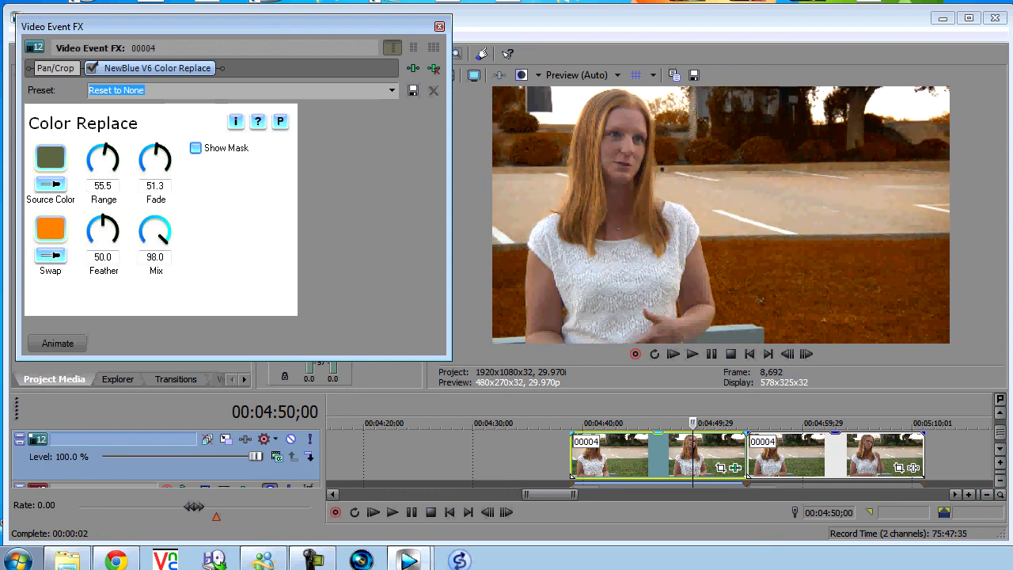
Refine the color selection against the mask with Fade 0.0 and Range 52.2, and hide the mask again
{"action": "left_click", "coordinate": [196, 148]}
{"action": "mouse_move", "coordinate": [155, 158]}
{"action": "left_mouse_down"}
{"action": "mouse_move", "coordinate": [155, 171]}
{"action": "mouse_move", "coordinate": [156, 148]}
{"action": "mouse_move", "coordinate": [155, 176]}
{"action": "left_mouse_up"}
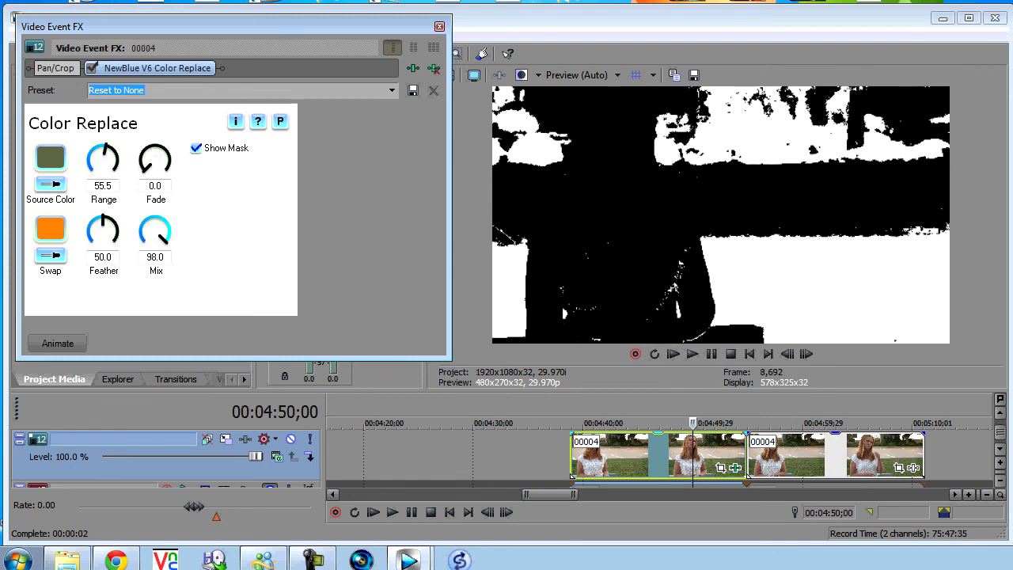
{"action": "left_click_drag", "start_coordinate": [103, 159], "coordinate": [102, 157]}
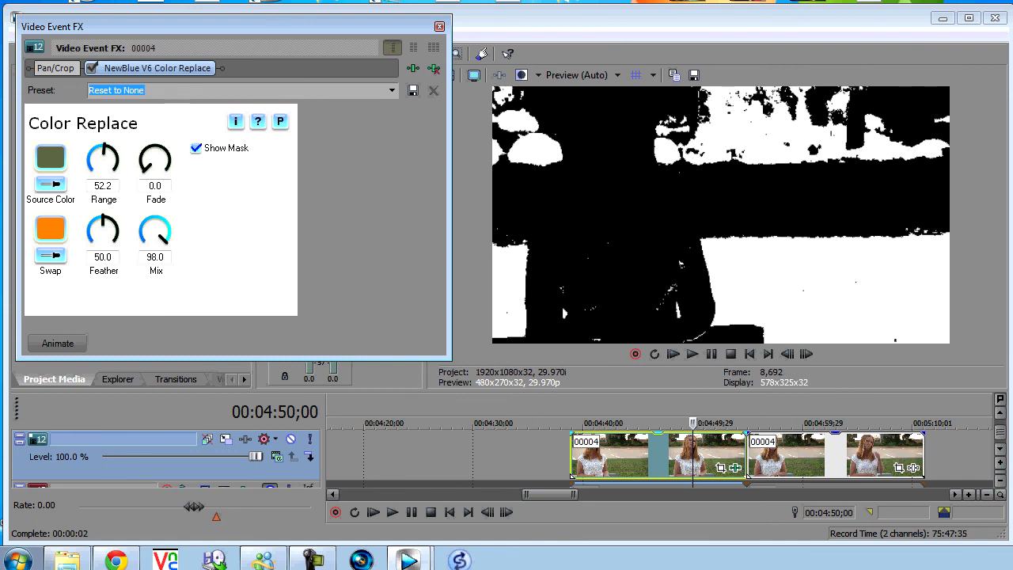
{"action": "left_click", "coordinate": [196, 148]}
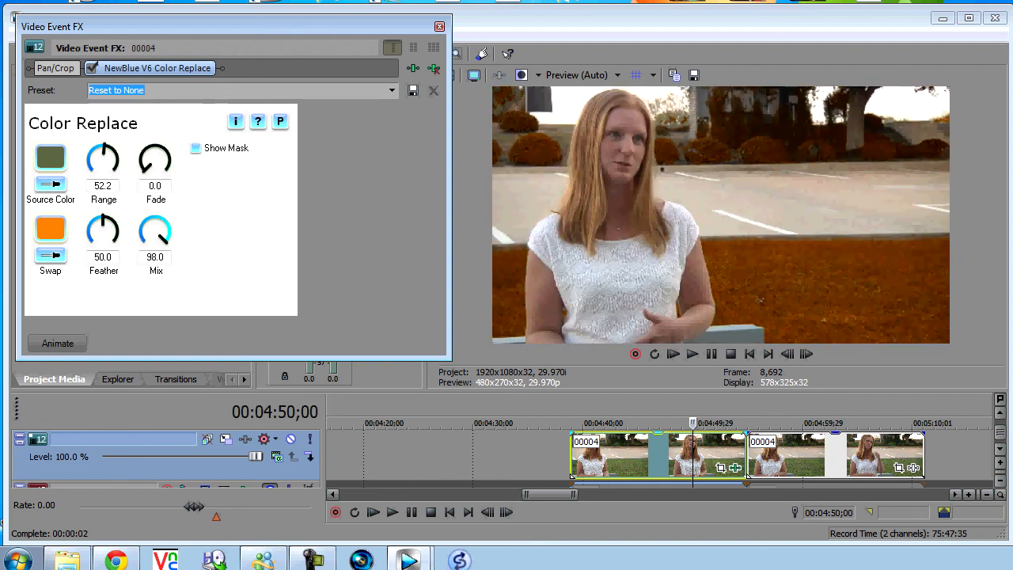
Compare the footage with and without Color Replace at Best (Full) preview quality, and return the quality to Preview (Auto)
{"action": "left_click", "coordinate": [578, 75]}
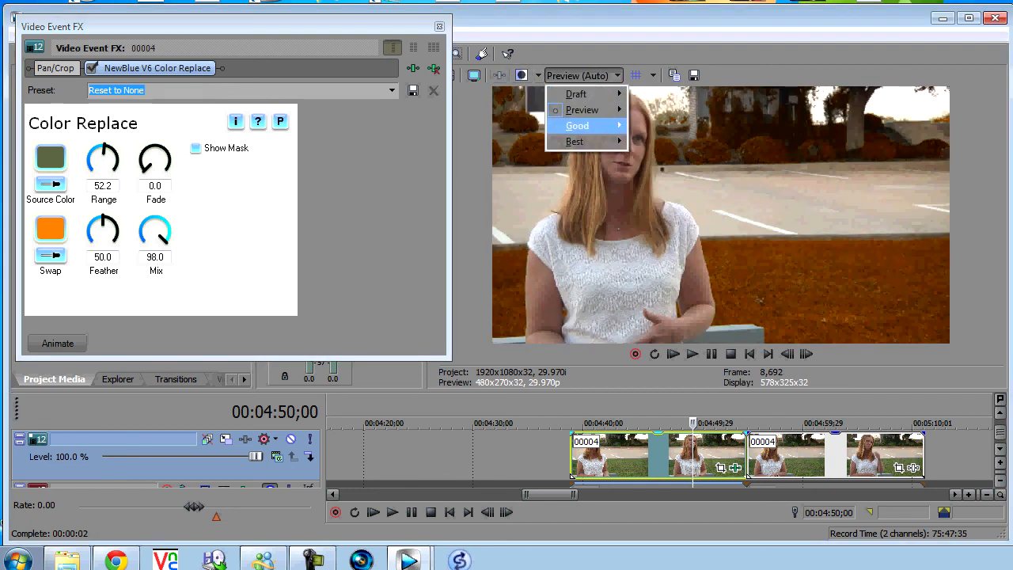
{"action": "mouse_move", "coordinate": [589, 140]}
{"action": "left_click", "coordinate": [657, 154]}
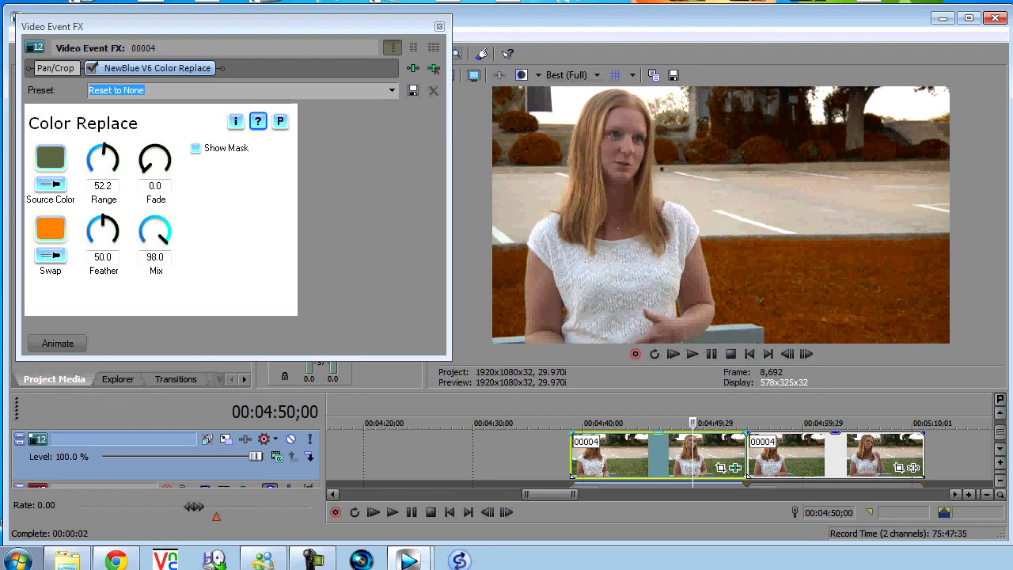
{"action": "left_click", "coordinate": [92, 68]}
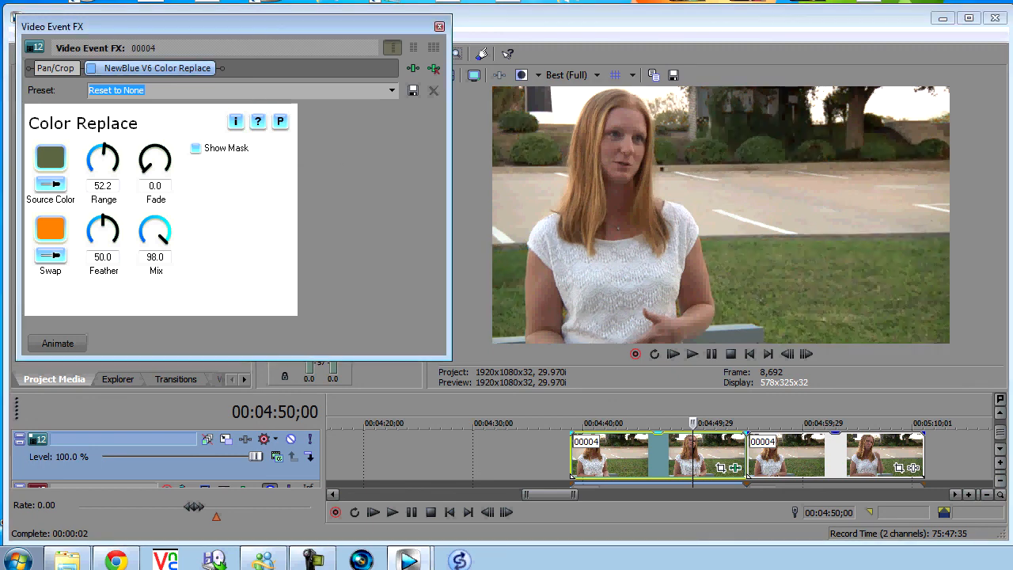
{"action": "left_click", "coordinate": [91, 68]}
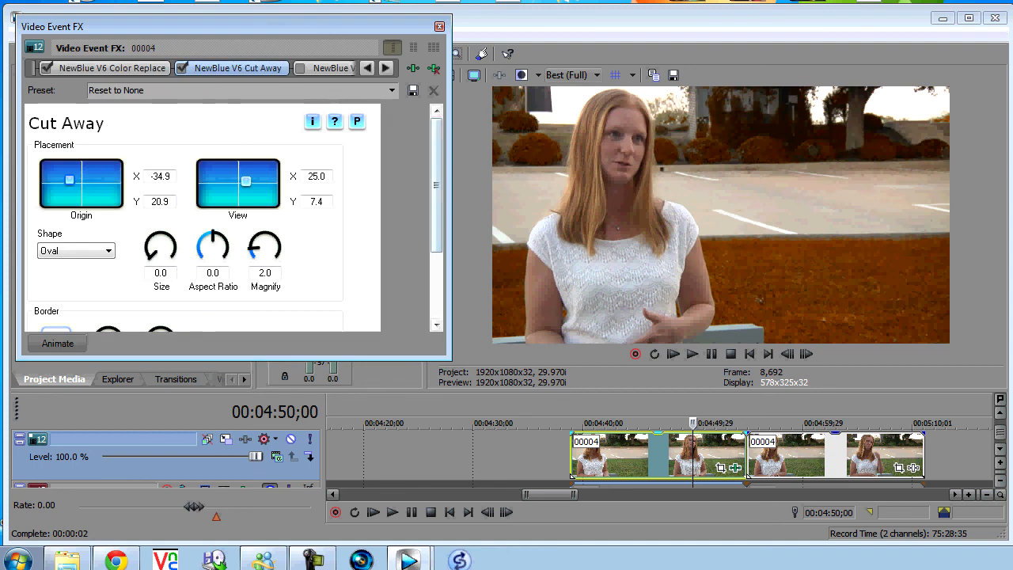
{"action": "left_click", "coordinate": [571, 74]}
{"action": "left_click", "coordinate": [578, 110]}
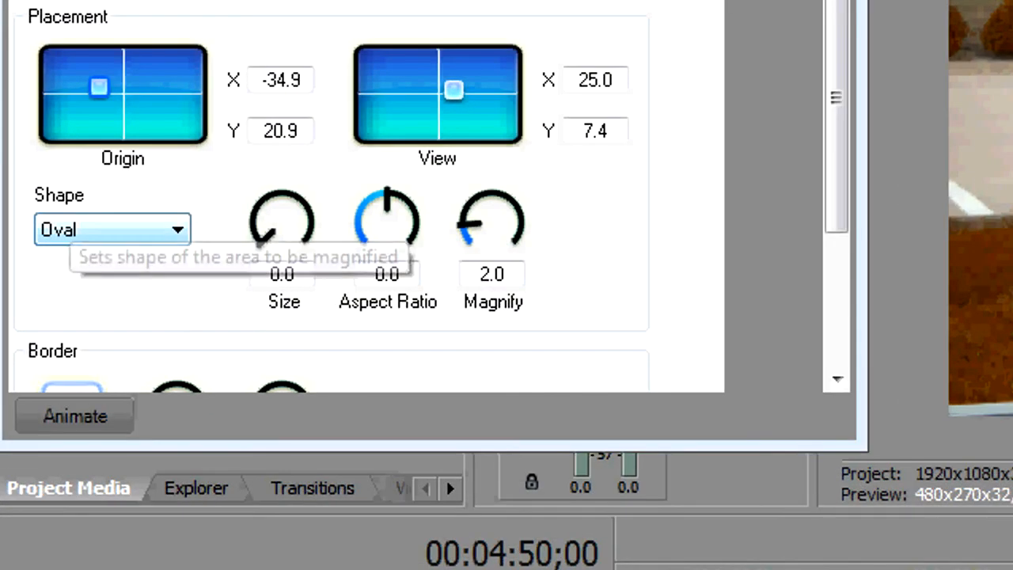
Keep the Cut Away shape as Oval, with Origin at X -32.6, Y 58.1 and Size 24.7
{"action": "left_click", "coordinate": [71, 230]}
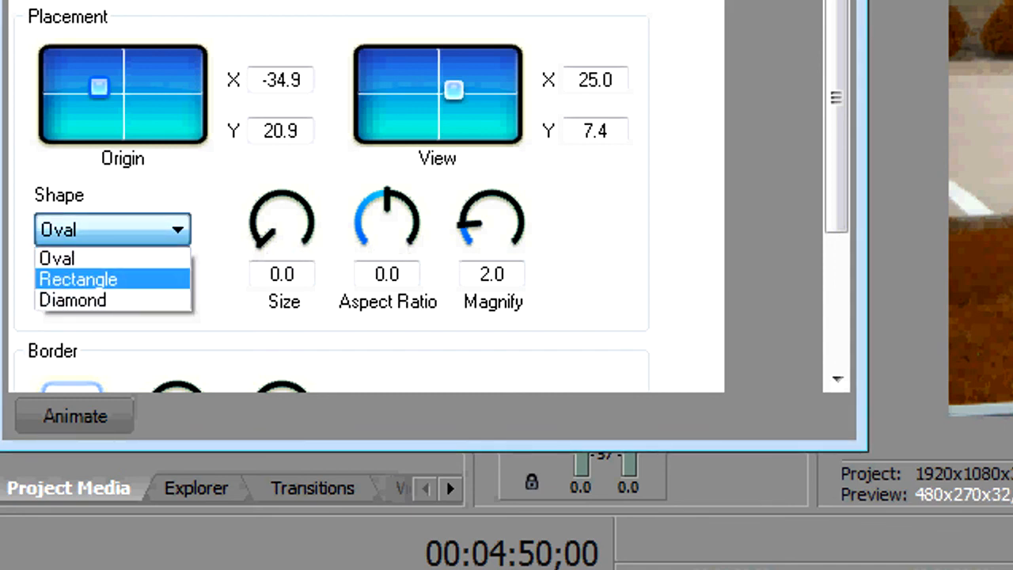
{"action": "left_click", "coordinate": [71, 258]}
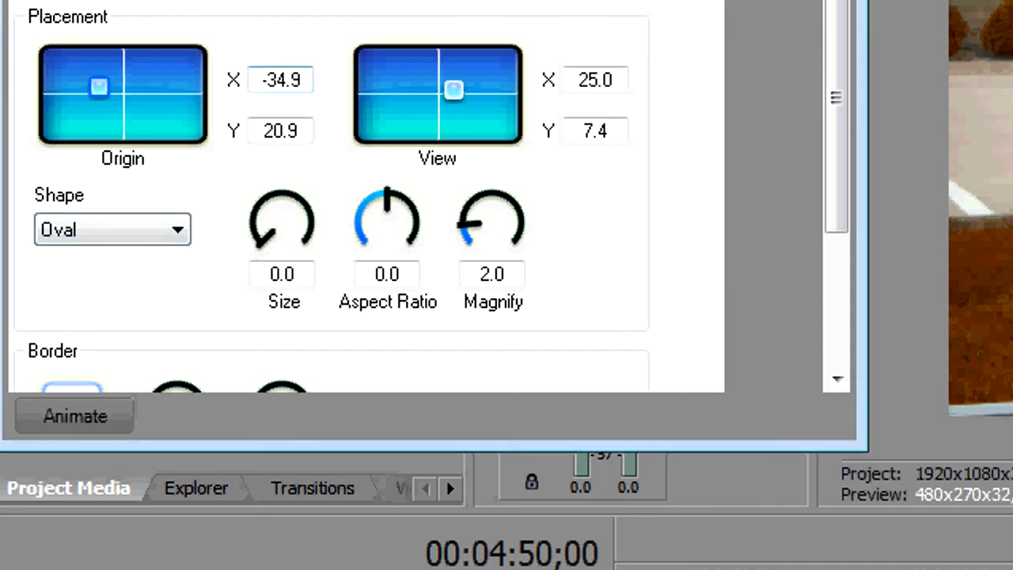
{"action": "mouse_move", "coordinate": [98, 86]}
{"action": "left_mouse_down"}
{"action": "mouse_move", "coordinate": [118, 97]}
{"action": "mouse_move", "coordinate": [137, 88]}
{"action": "mouse_move", "coordinate": [124, 97]}
{"action": "mouse_move", "coordinate": [100, 72]}
{"action": "left_mouse_up"}
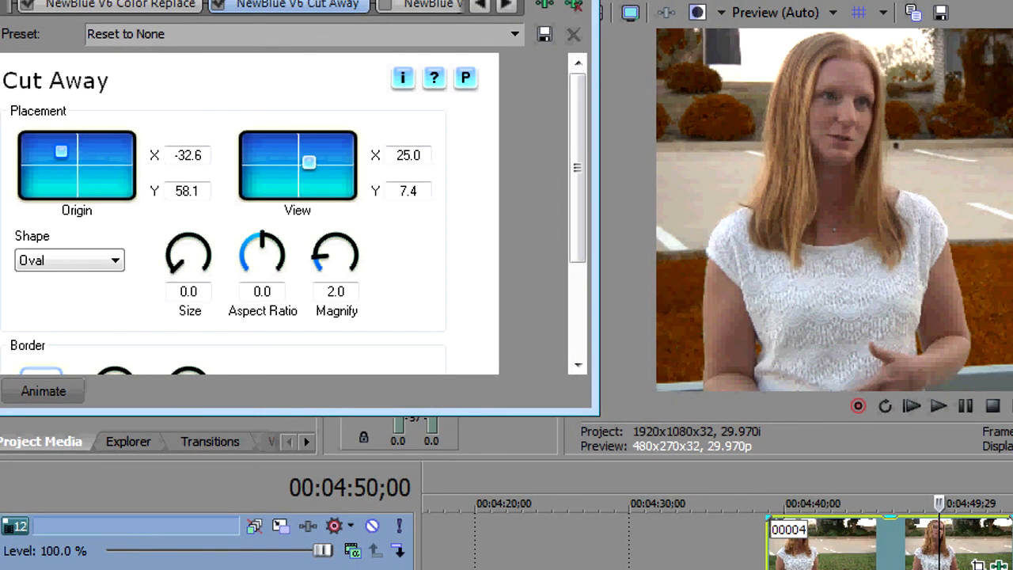
{"action": "left_click_drag", "start_coordinate": [175, 268], "coordinate": [188, 242]}
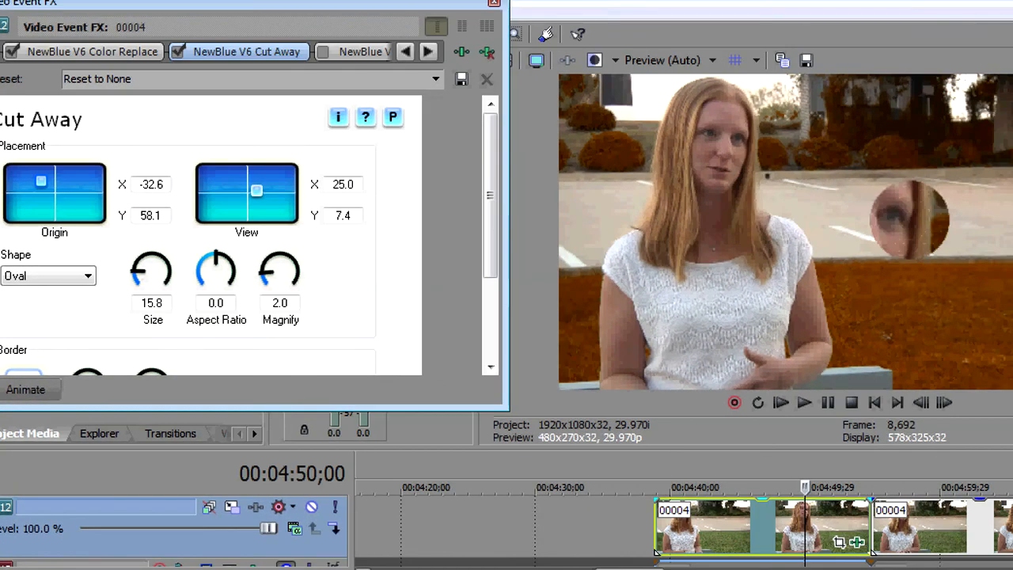
{"action": "left_click_drag", "start_coordinate": [151, 272], "coordinate": [151, 249]}
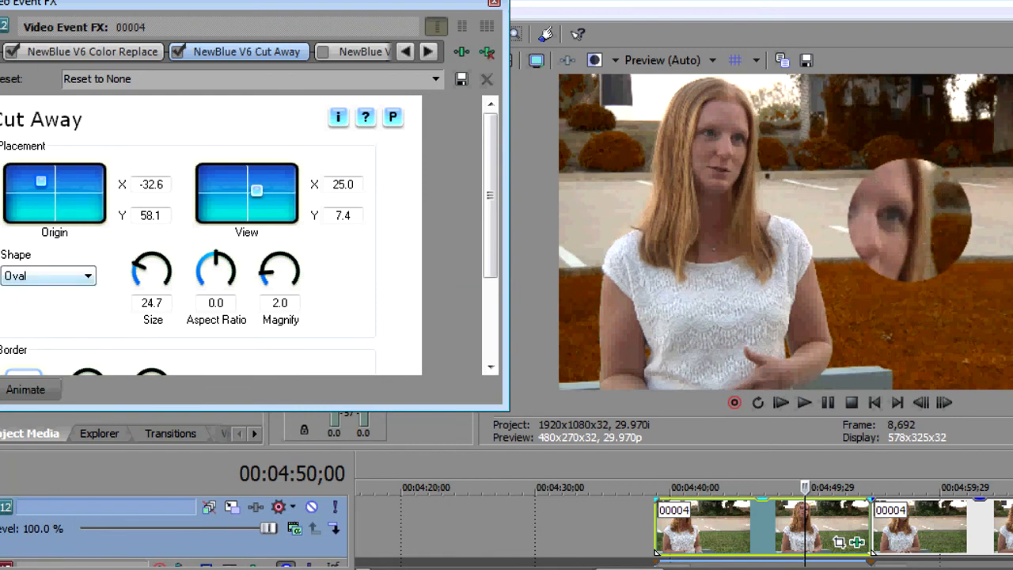
Frame the woman's face with Size 30.0 and Origin X -41.9, Y 53.5, and move the View to X 67.4, Y -53.5
{"action": "mouse_move", "coordinate": [257, 190]}
{"action": "left_mouse_down"}
{"action": "mouse_move", "coordinate": [269, 215]}
{"action": "mouse_move", "coordinate": [273, 190]}
{"action": "mouse_move", "coordinate": [250, 188]}
{"action": "mouse_move", "coordinate": [256, 204]}
{"action": "mouse_move", "coordinate": [268, 204]}
{"action": "mouse_move", "coordinate": [260, 190]}
{"action": "left_mouse_up"}
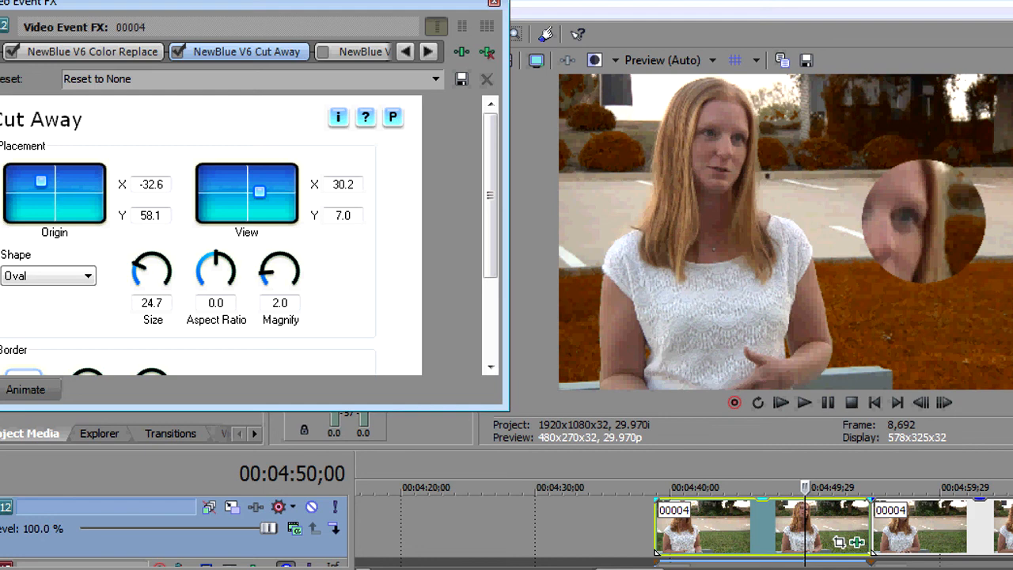
{"action": "left_click_drag", "start_coordinate": [145, 274], "coordinate": [147, 261]}
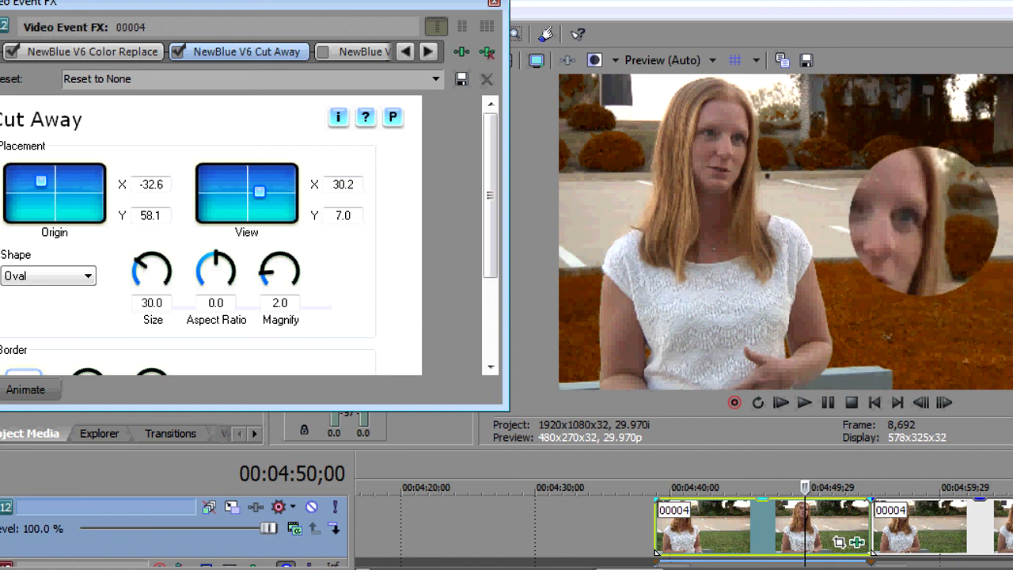
{"action": "left_click_drag", "start_coordinate": [41, 182], "coordinate": [37, 182]}
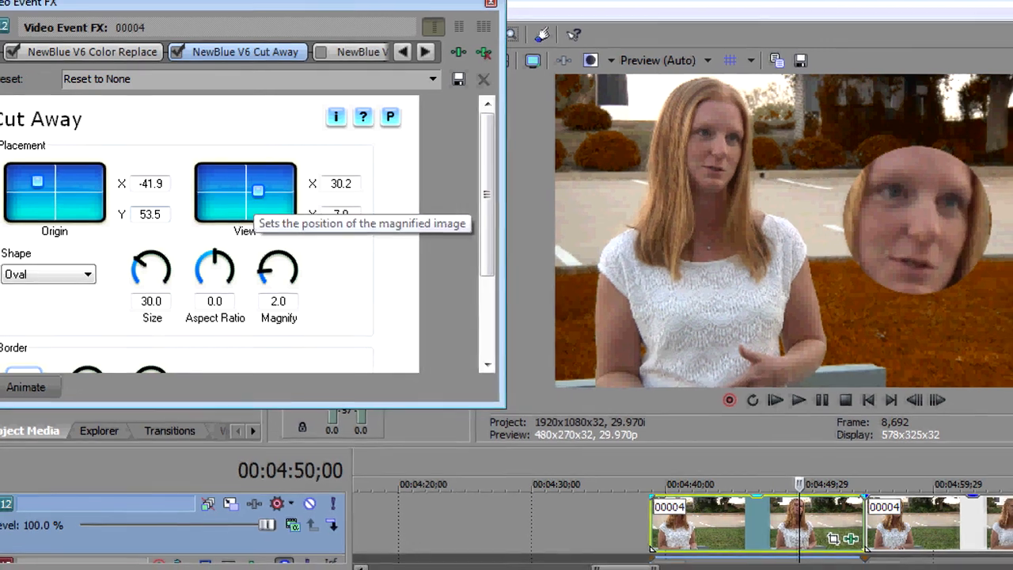
{"action": "mouse_move", "coordinate": [259, 191]}
{"action": "left_mouse_down"}
{"action": "mouse_move", "coordinate": [269, 201]}
{"action": "mouse_move", "coordinate": [252, 191]}
{"action": "left_mouse_up"}
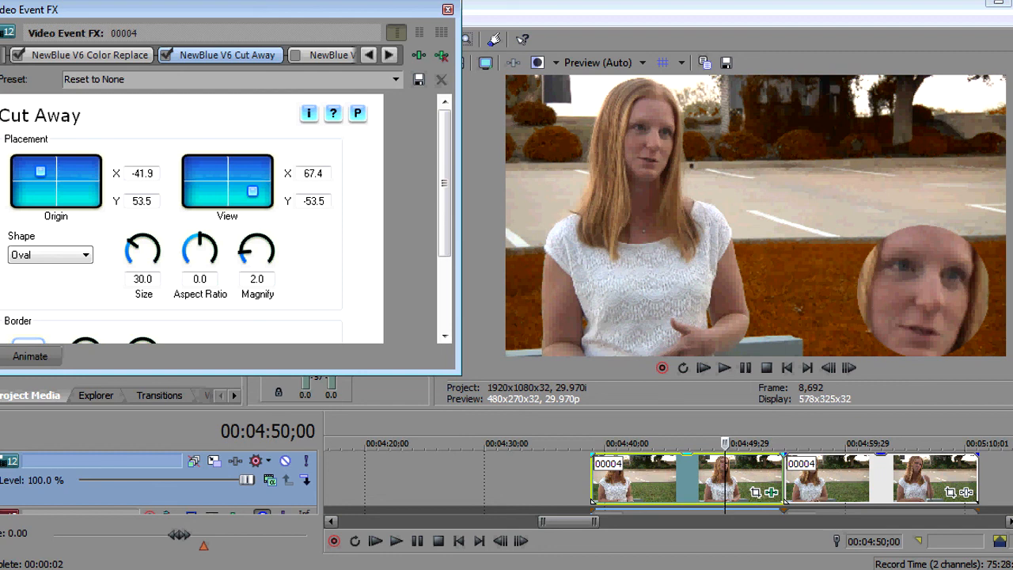
Set the inset's Magnify to 2.8, Size to 32.5 and View to X 58.1, Y -20.9, and loop playback from 00:04:48;08 to 00:04:53;09
{"action": "left_click_drag", "start_coordinate": [242, 252], "coordinate": [245, 242]}
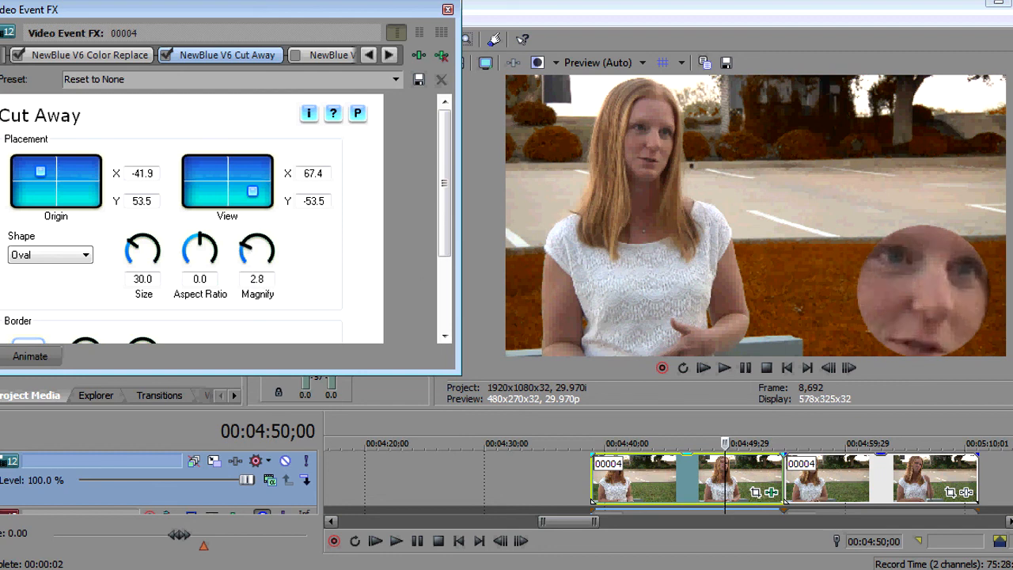
{"action": "left_click_drag", "start_coordinate": [133, 242], "coordinate": [133, 239]}
{"action": "left_click_drag", "start_coordinate": [252, 191], "coordinate": [249, 184]}
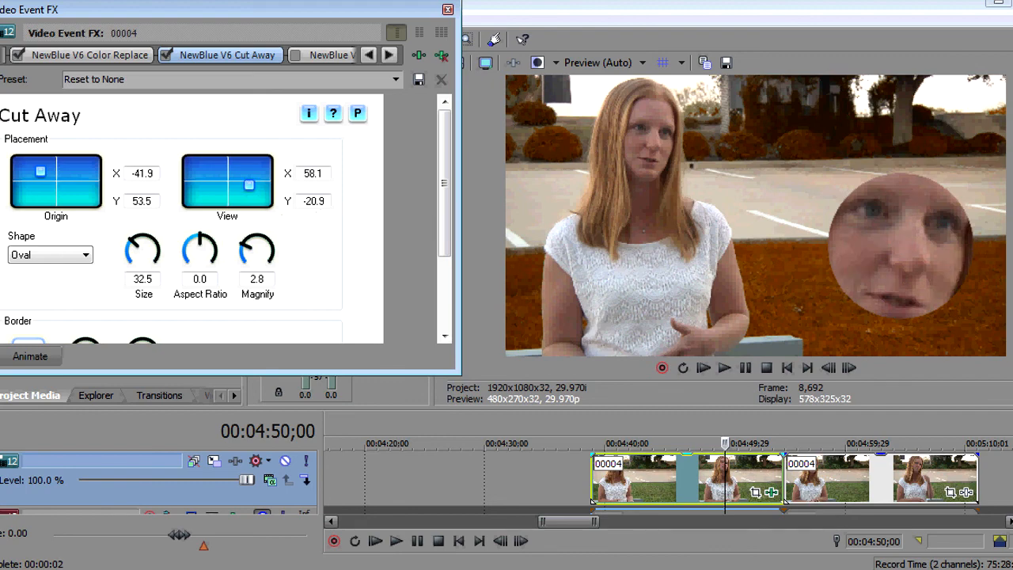
{"action": "left_click_drag", "start_coordinate": [704, 432], "coordinate": [764, 432]}
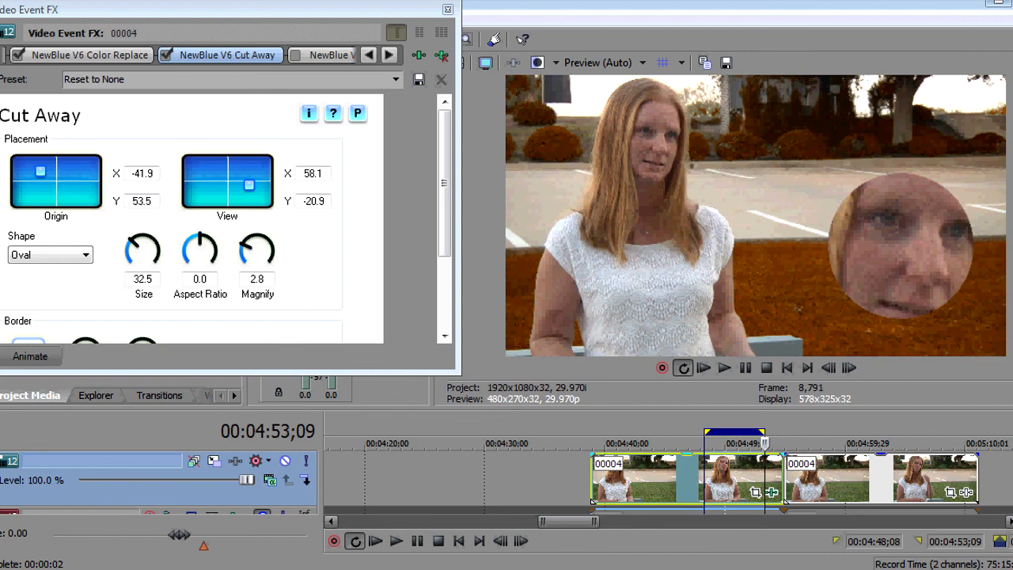
{"action": "key", "text": "space"}
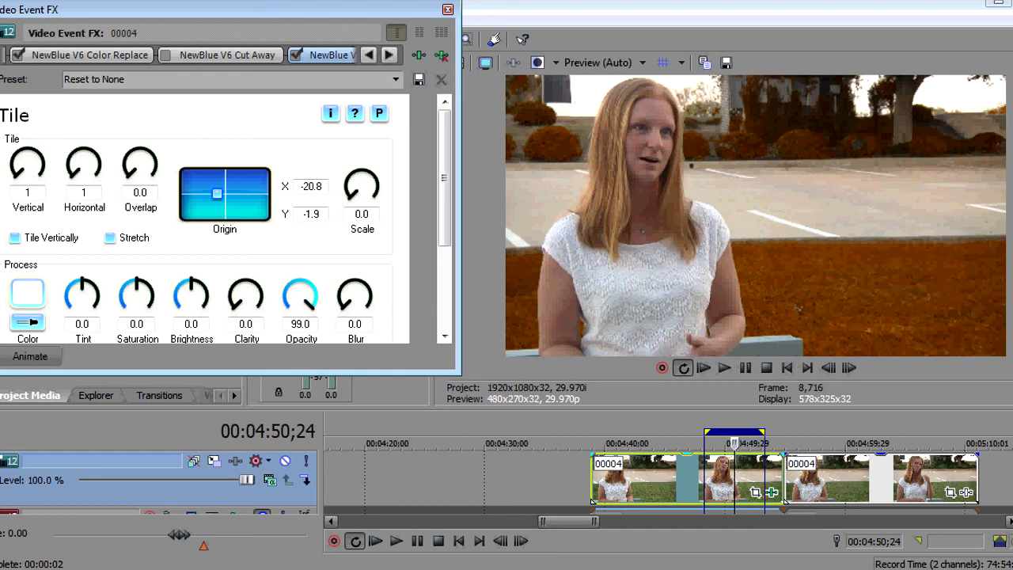
Apply the Dusty Trio preset to the Tile effect, move its Origin to X -41.9, Y 2.3, and play back the loop
{"action": "left_click", "coordinate": [395, 79]}
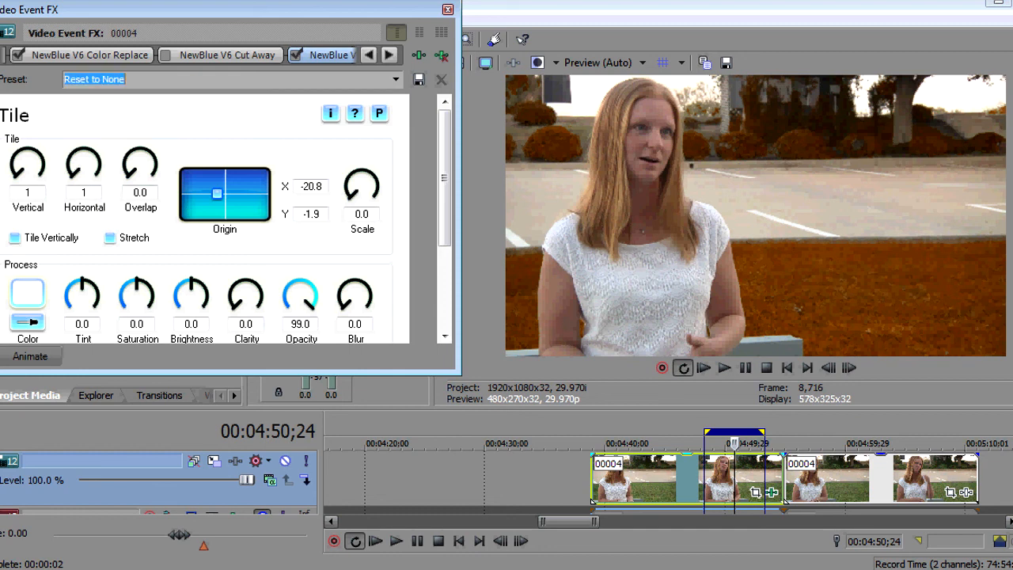
{"action": "left_click", "coordinate": [85, 107]}
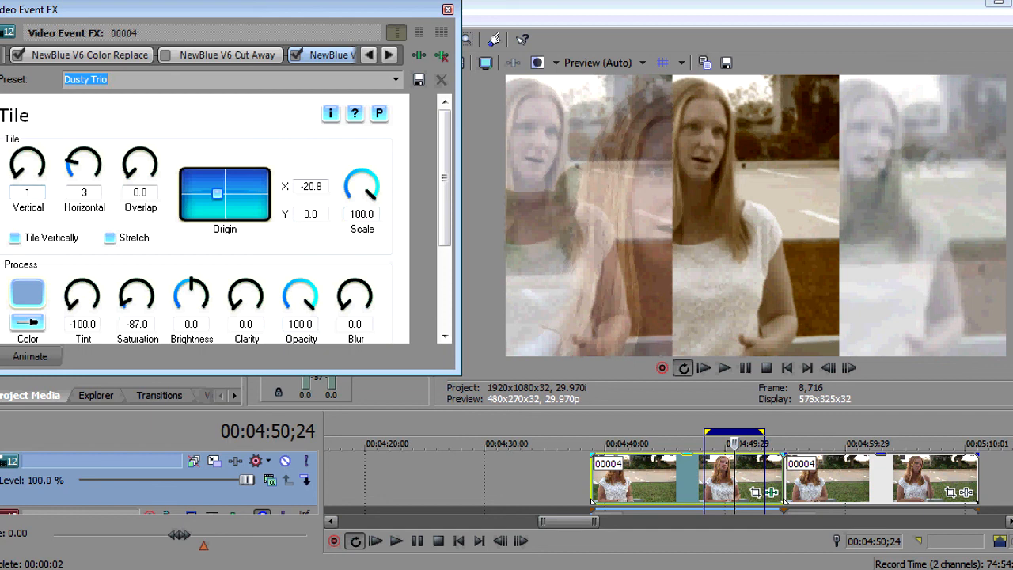
{"action": "mouse_move", "coordinate": [217, 193]}
{"action": "left_mouse_down"}
{"action": "mouse_move", "coordinate": [226, 196]}
{"action": "mouse_move", "coordinate": [188, 192]}
{"action": "mouse_move", "coordinate": [208, 193]}
{"action": "left_mouse_up"}
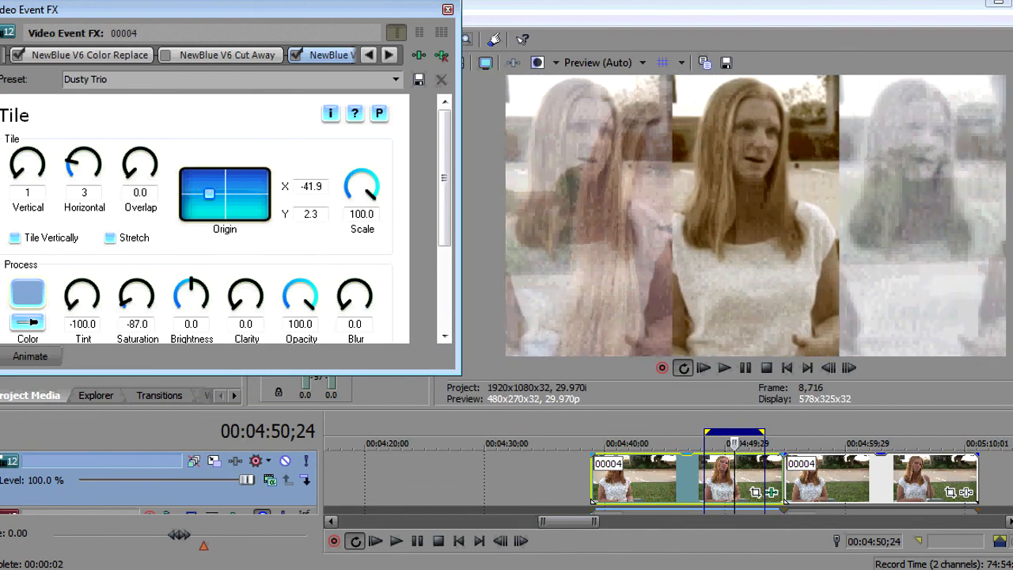
{"action": "key", "text": "space"}
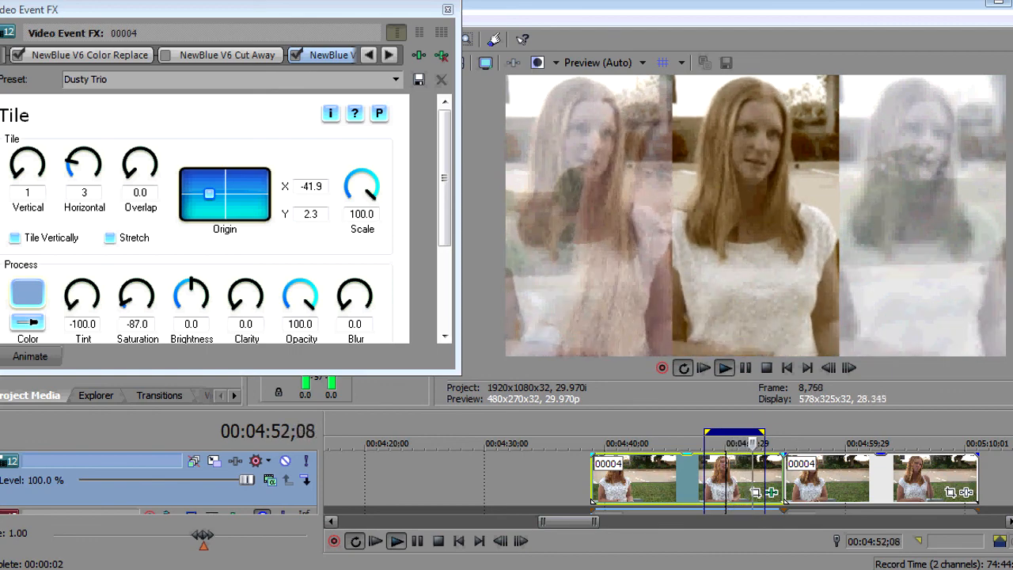
{"action": "key", "text": "space"}
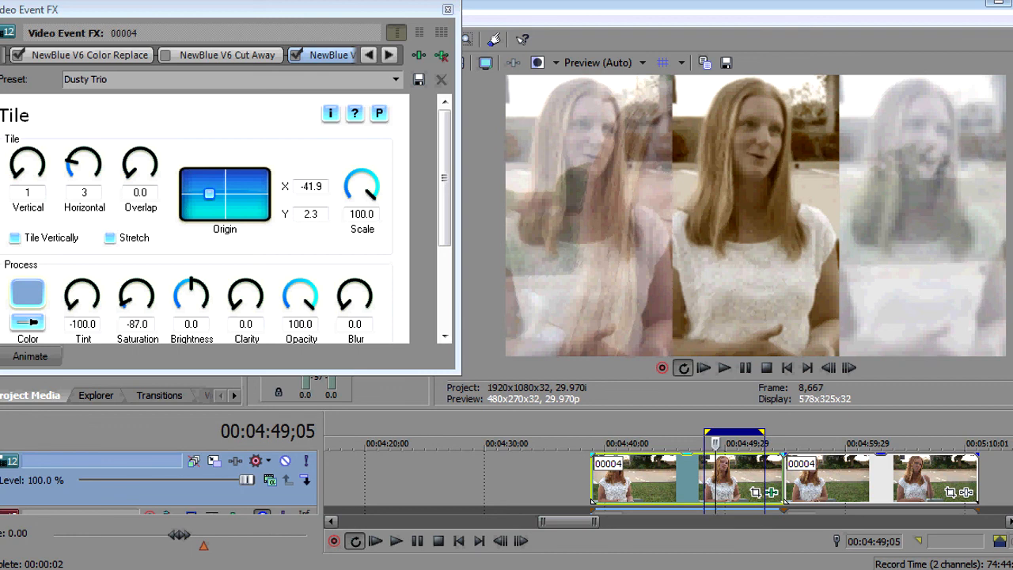
Apply the Venetian Blinds preset to the Tile effect, move its Origin to X -39.5, Y -30.2, and play back the loop
{"action": "left_click", "coordinate": [395, 79]}
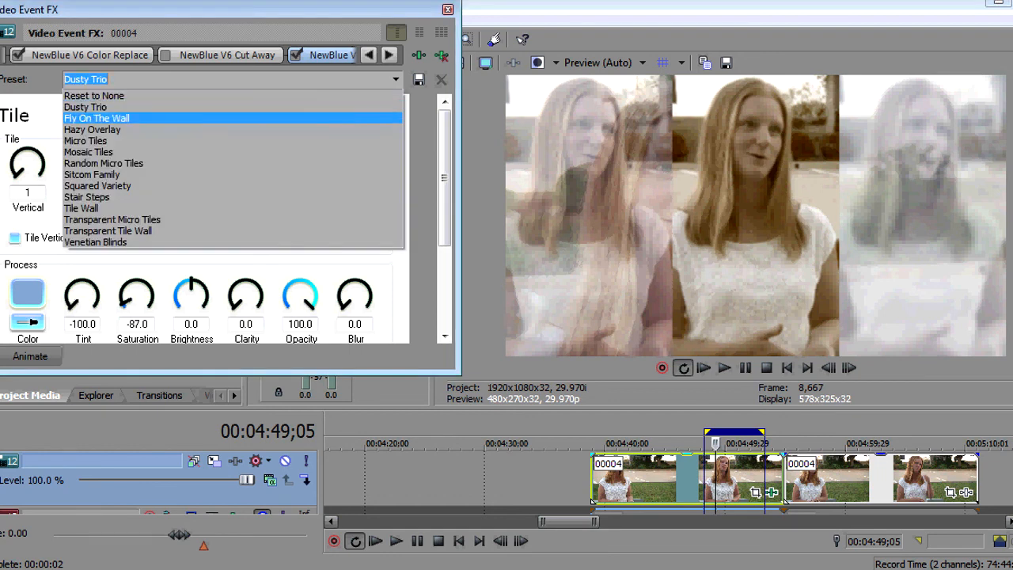
{"action": "key", "text": "Down"}
{"action": "key", "text": "Down"}
{"action": "key", "text": "Down"}
{"action": "key", "text": "Down"}
{"action": "key", "text": "Return"}
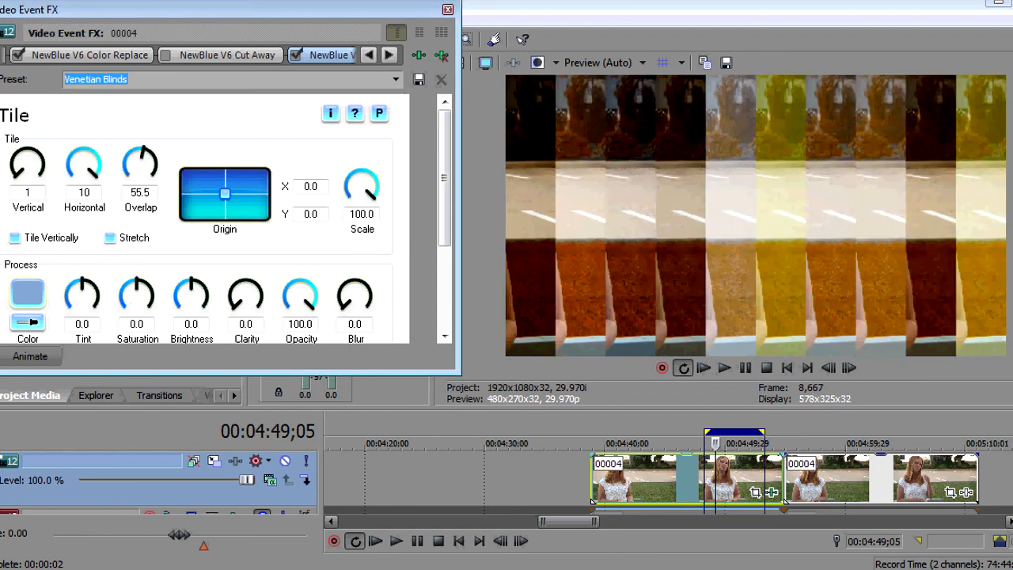
{"action": "left_click_drag", "start_coordinate": [225, 193], "coordinate": [210, 199]}
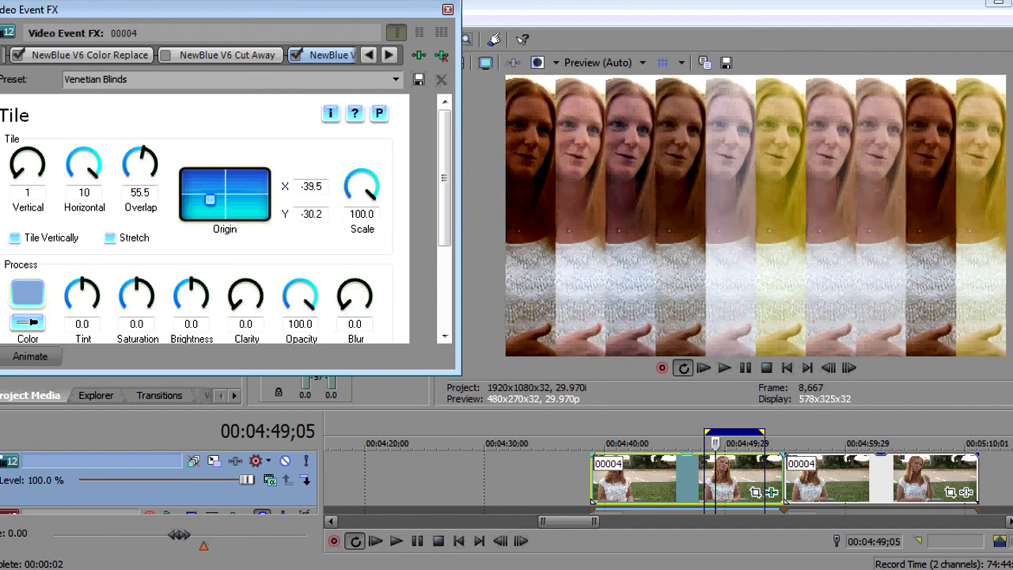
{"action": "key", "text": "space"}
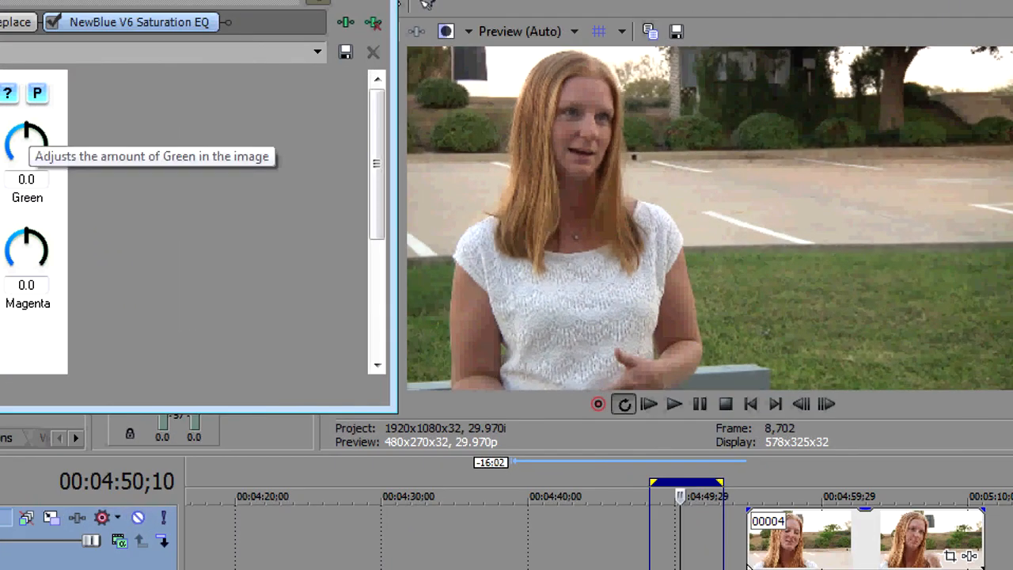
Try a Green saturation adjustment in Saturation EQ, and set the custom color's Gain to 33.3 and Range to 100.0
{"action": "left_click_drag", "start_coordinate": [27, 130], "coordinate": [41, 159]}
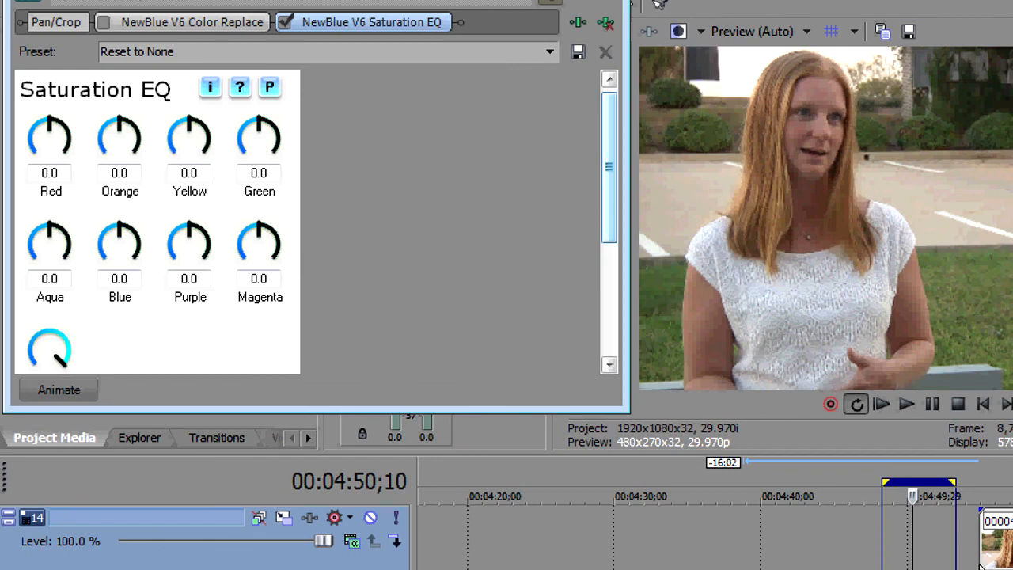
{"action": "scroll", "coordinate": [158, 222], "scroll_direction": "down", "scroll_amount": 5}
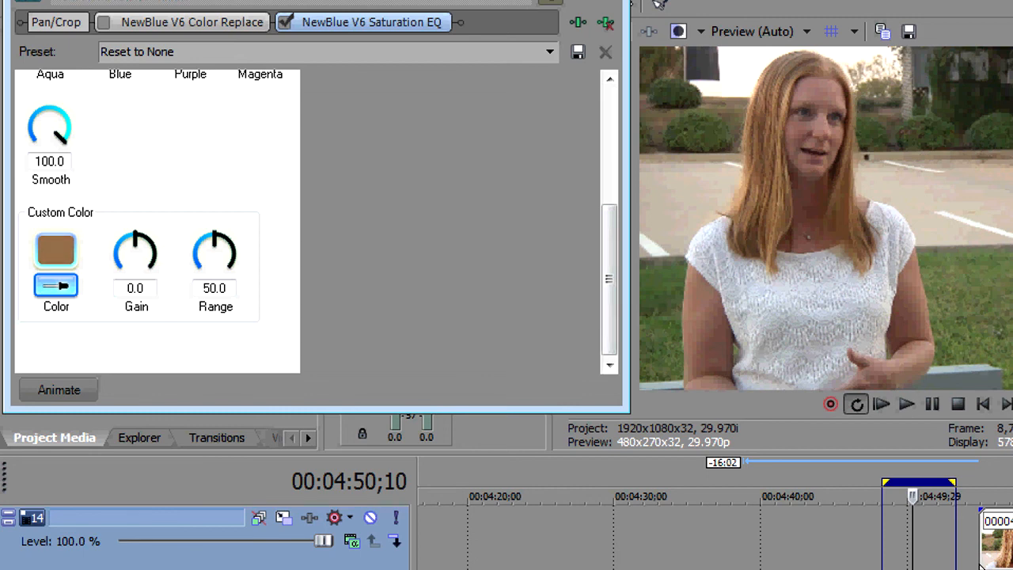
{"action": "mouse_move", "coordinate": [135, 241]}
{"action": "left_mouse_down"}
{"action": "mouse_move", "coordinate": [154, 253]}
{"action": "mouse_move", "coordinate": [150, 268]}
{"action": "mouse_move", "coordinate": [136, 243]}
{"action": "left_mouse_up"}
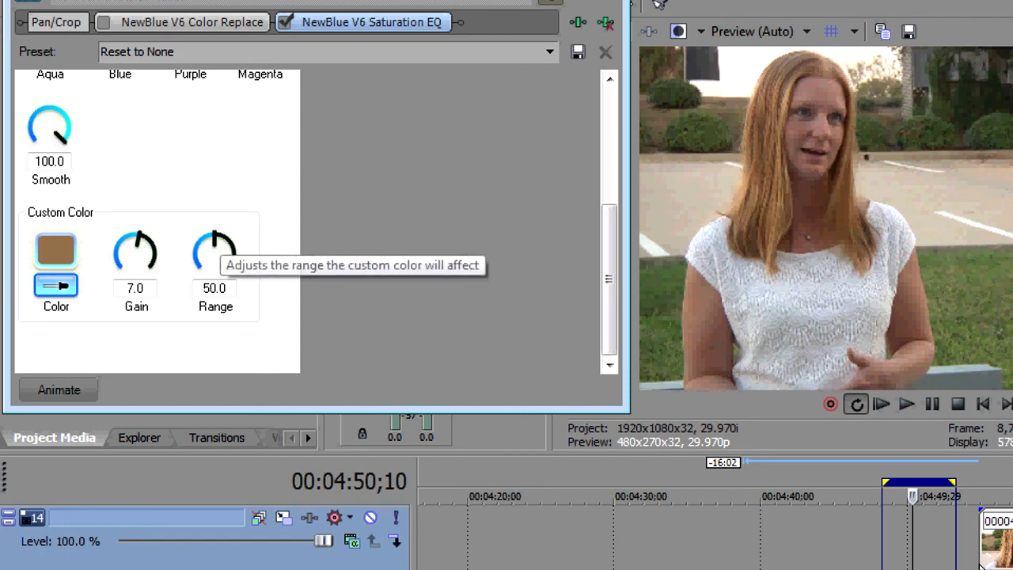
{"action": "left_click_drag", "start_coordinate": [215, 250], "coordinate": [215, 247]}
{"action": "mouse_move", "coordinate": [219, 237]}
{"action": "left_mouse_down"}
{"action": "mouse_move", "coordinate": [234, 253]}
{"action": "mouse_move", "coordinate": [228, 268]}
{"action": "mouse_move", "coordinate": [219, 237]}
{"action": "mouse_move", "coordinate": [228, 268]}
{"action": "left_mouse_up"}
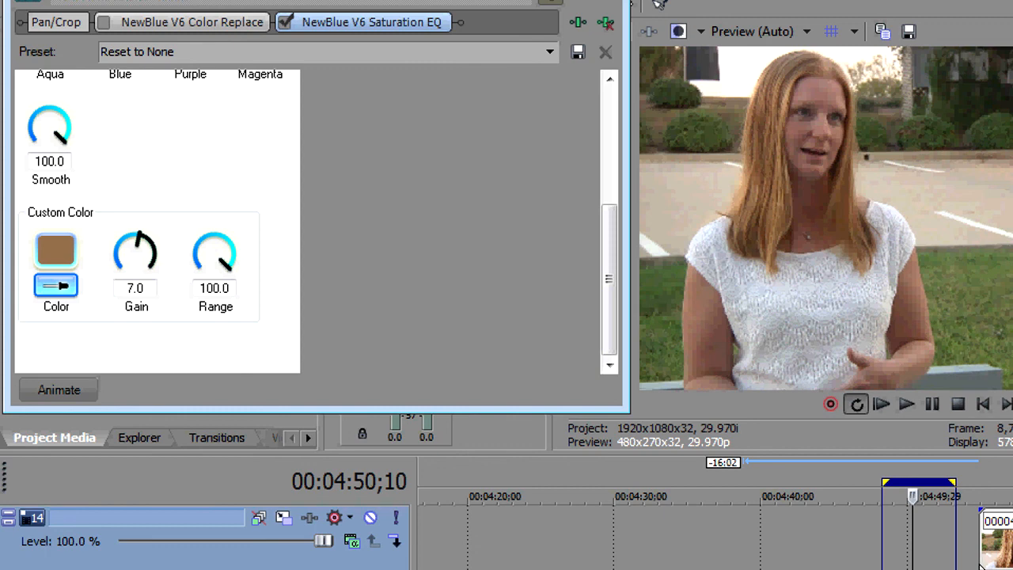
{"action": "left_click_drag", "start_coordinate": [135, 238], "coordinate": [149, 244]}
Toggle the Saturation EQ effect off and on to compare the clip with and without the custom color boost
{"action": "left_click", "coordinate": [285, 23]}
{"action": "left_click", "coordinate": [285, 22]}
{"action": "left_click", "coordinate": [285, 22]}
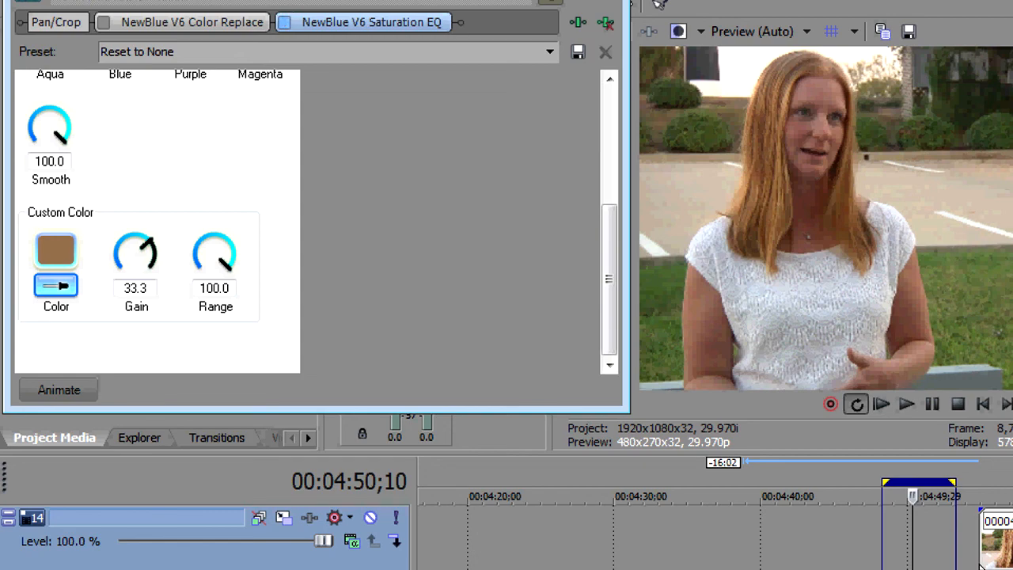
{"action": "left_click", "coordinate": [285, 22]}
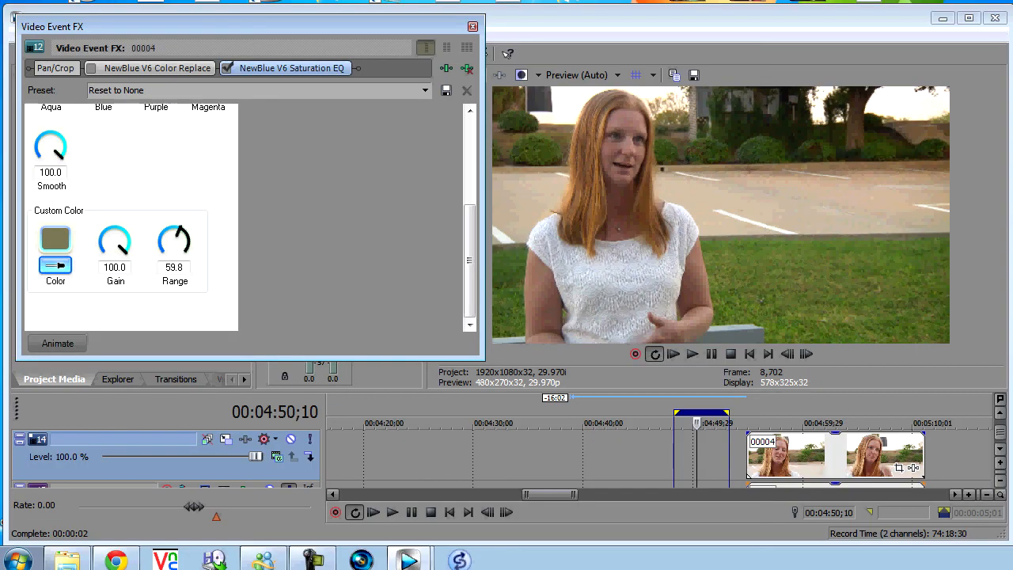